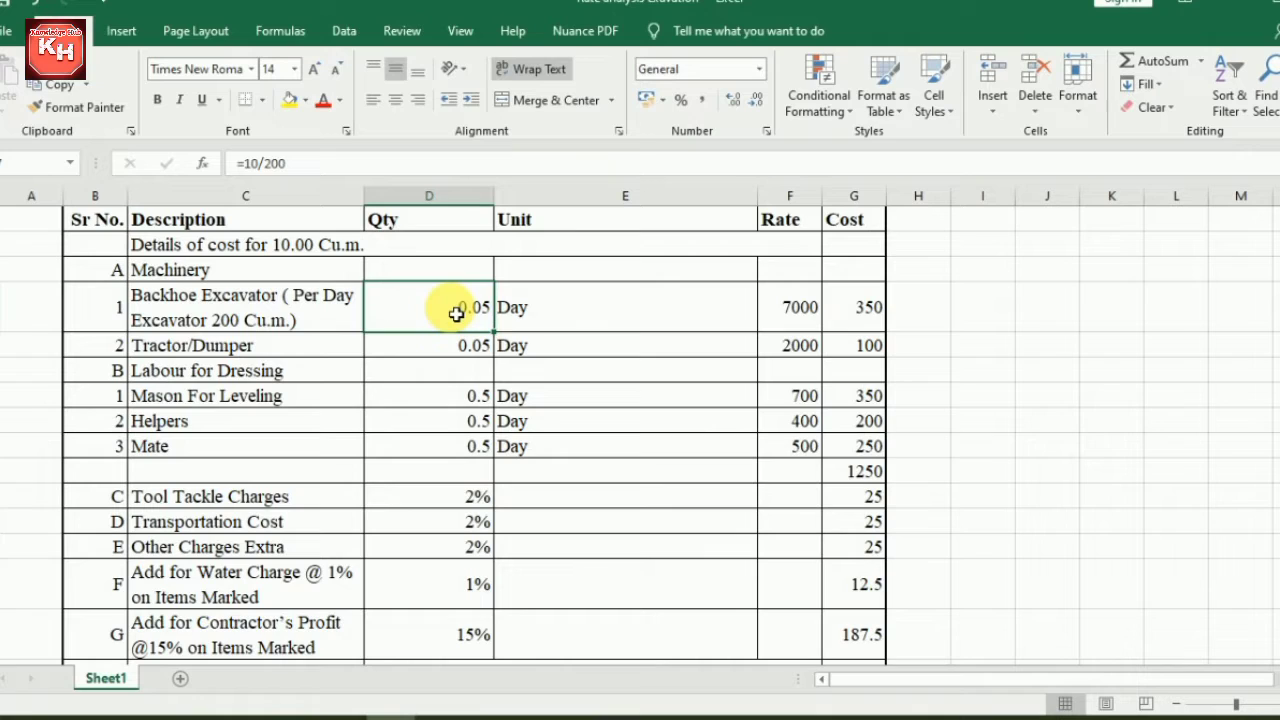
Step: Review the quantity, rate and cost cells of the Backhoe Excavator and Tractor/Dumper rows under Machinery
left_click(594, 316)
left_click(796, 318)
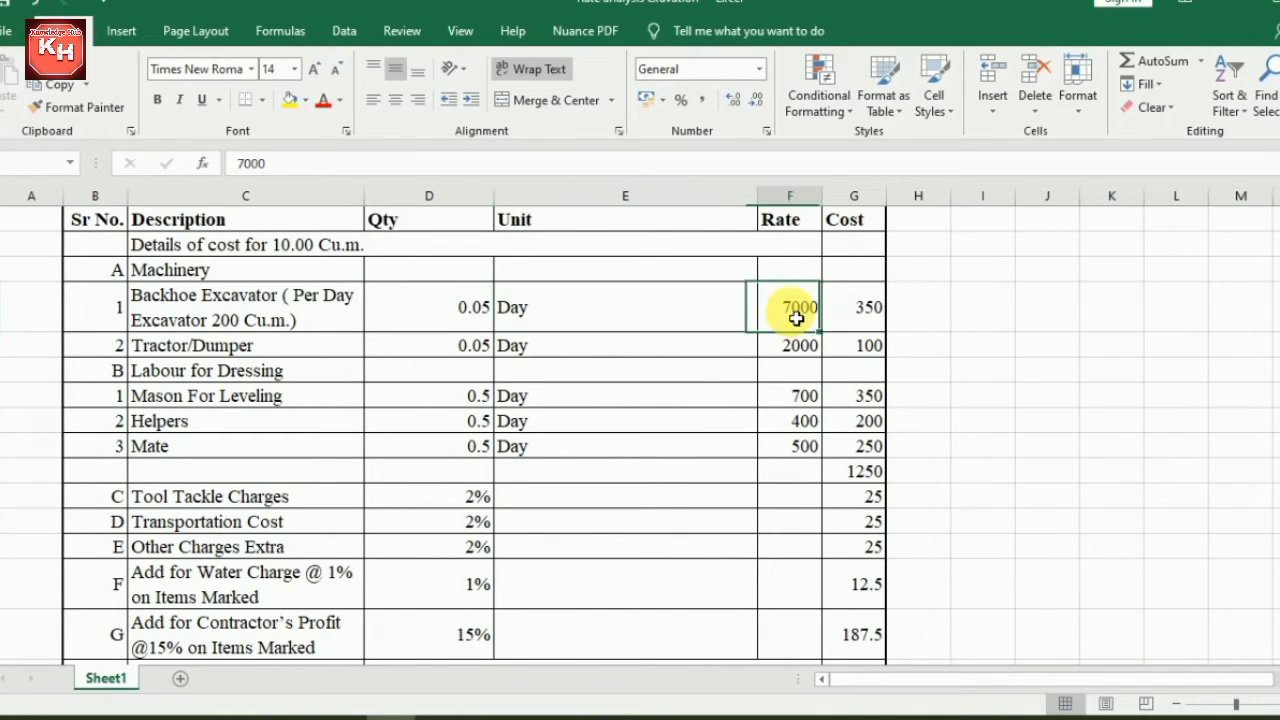
left_click(871, 315)
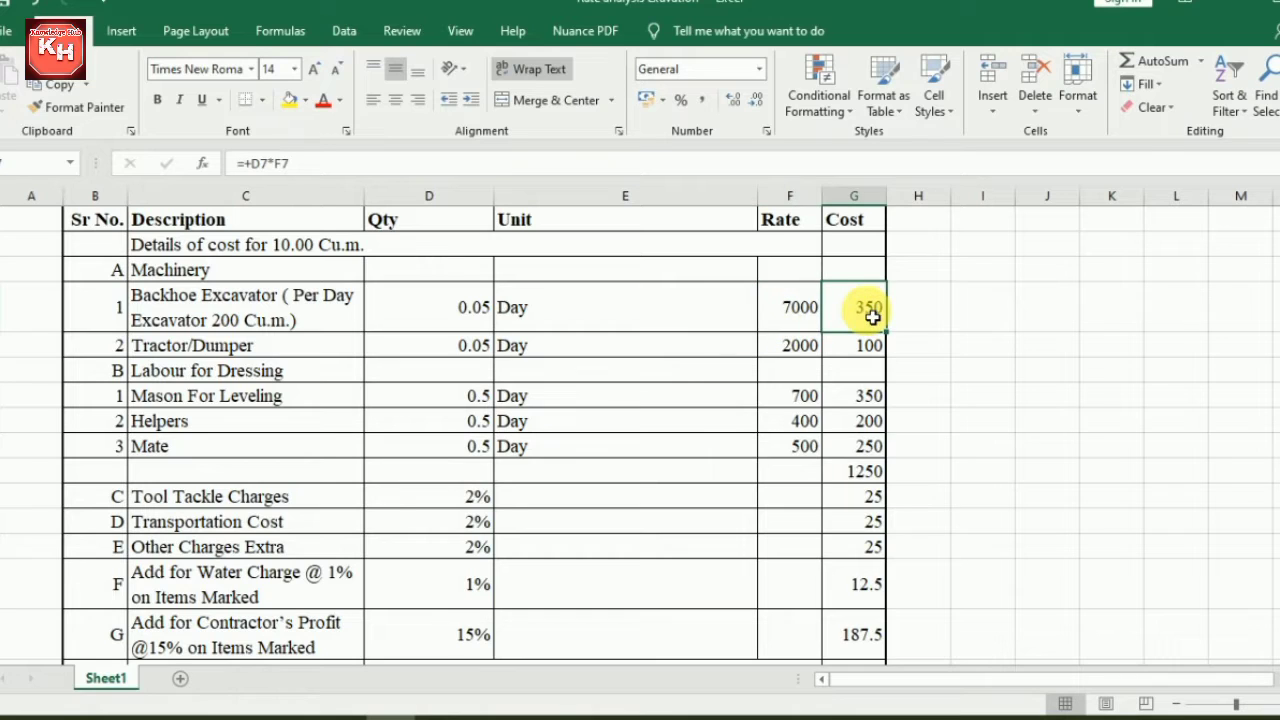
left_click(188, 348)
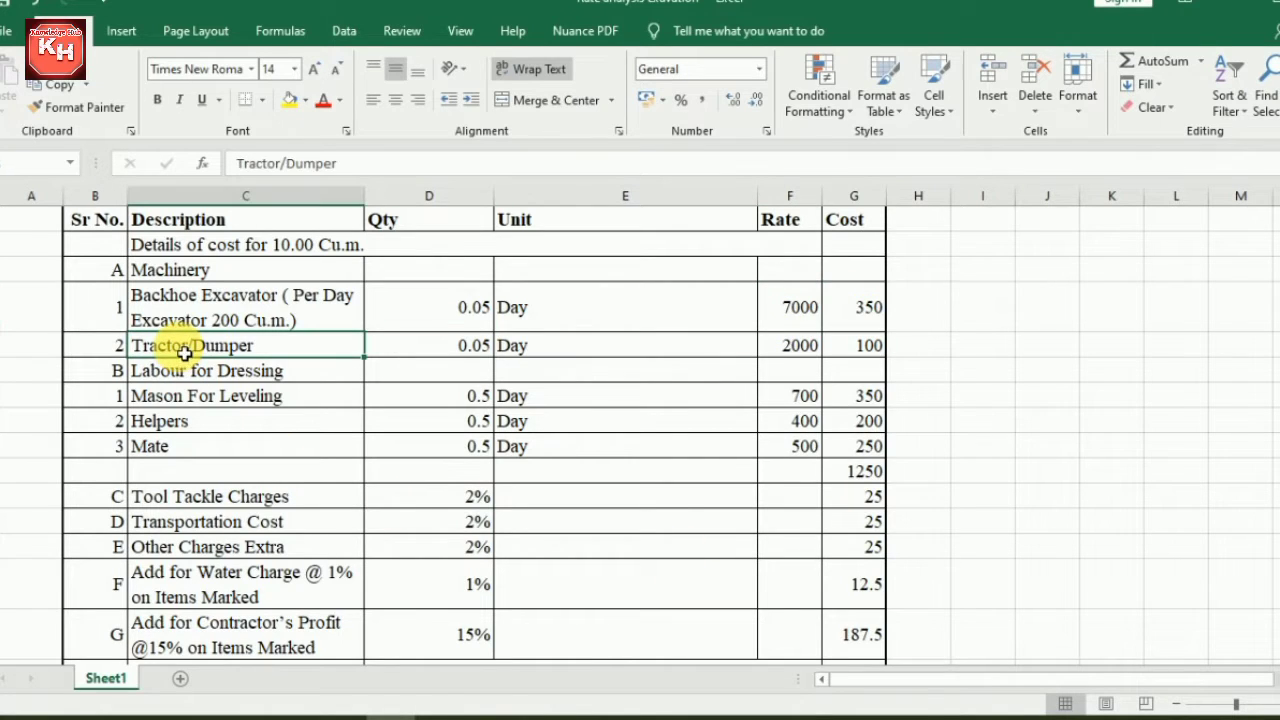
left_click(465, 350)
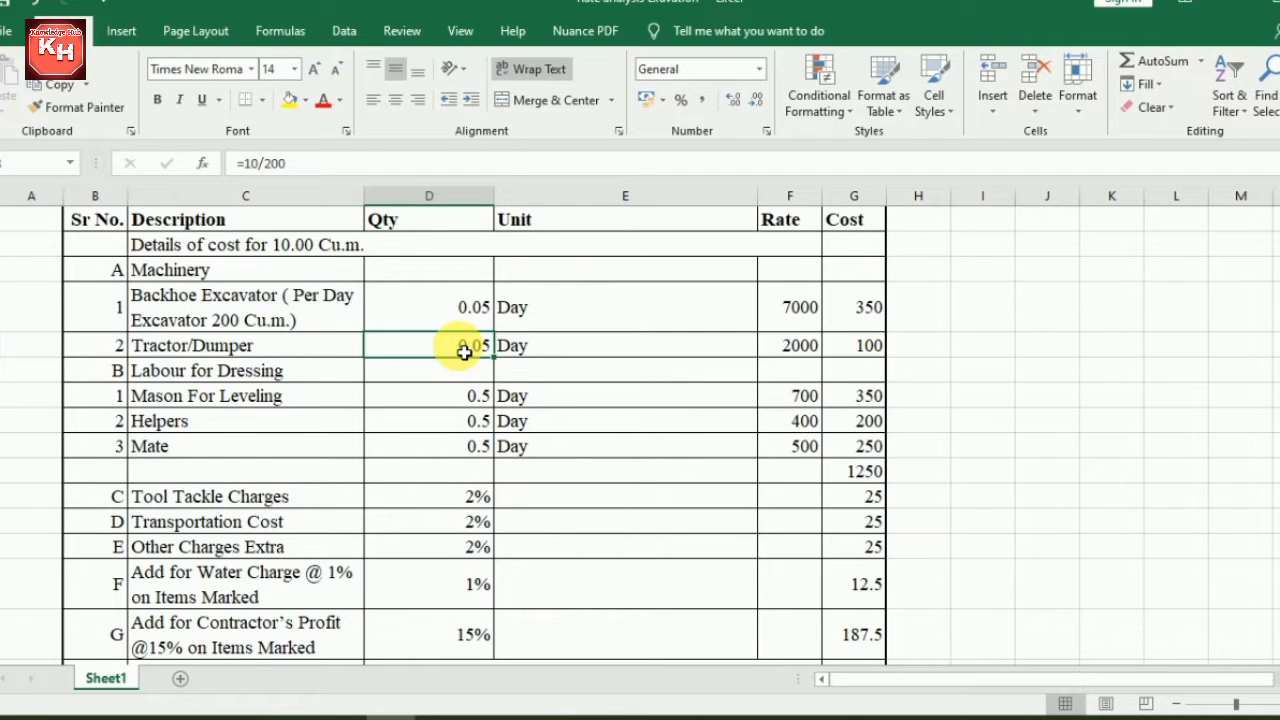
left_click(795, 352)
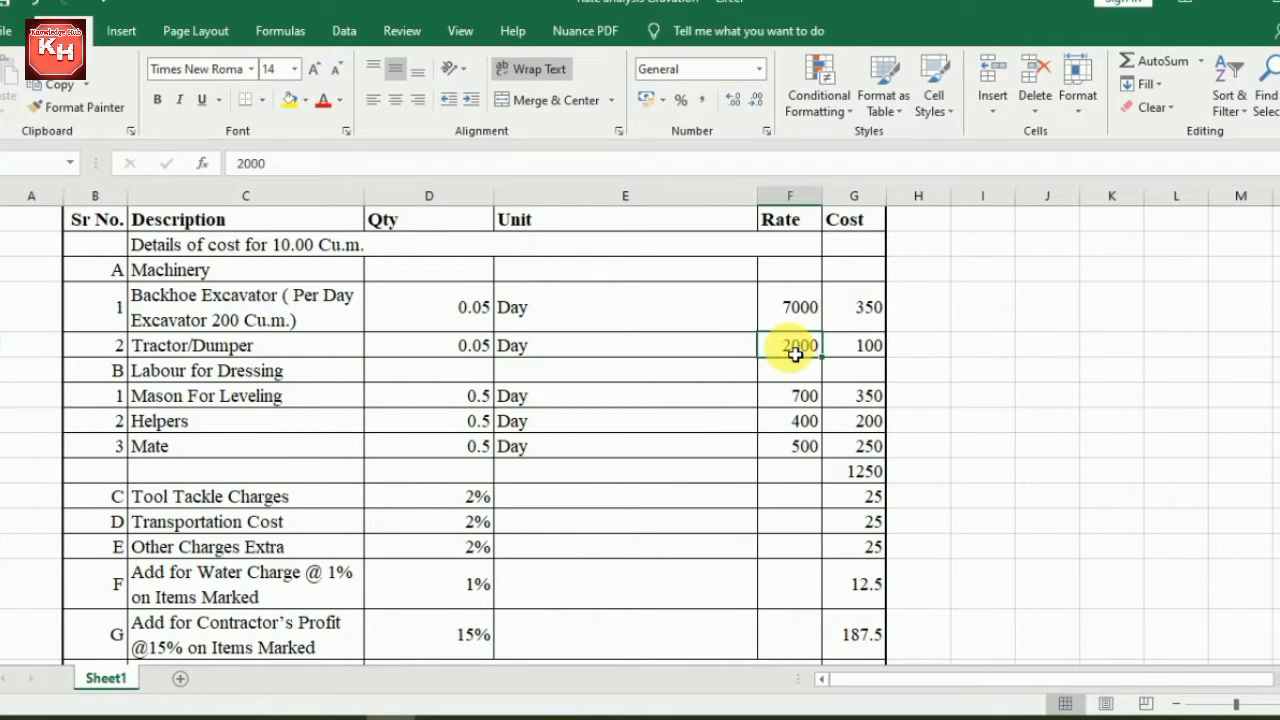
left_click(869, 347)
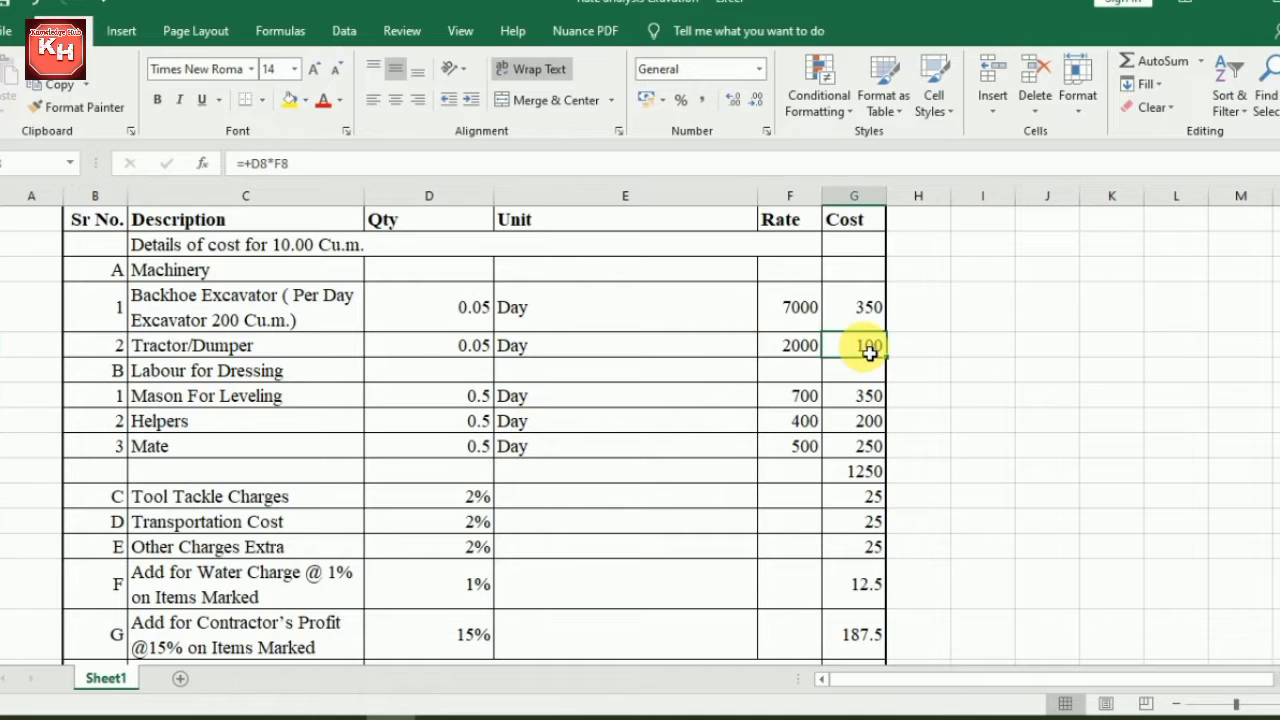
Step: Review the quantity, rate and cost cells of the Mason For Leveling and Helpers rows under Labour for Dressing
left_click(173, 400)
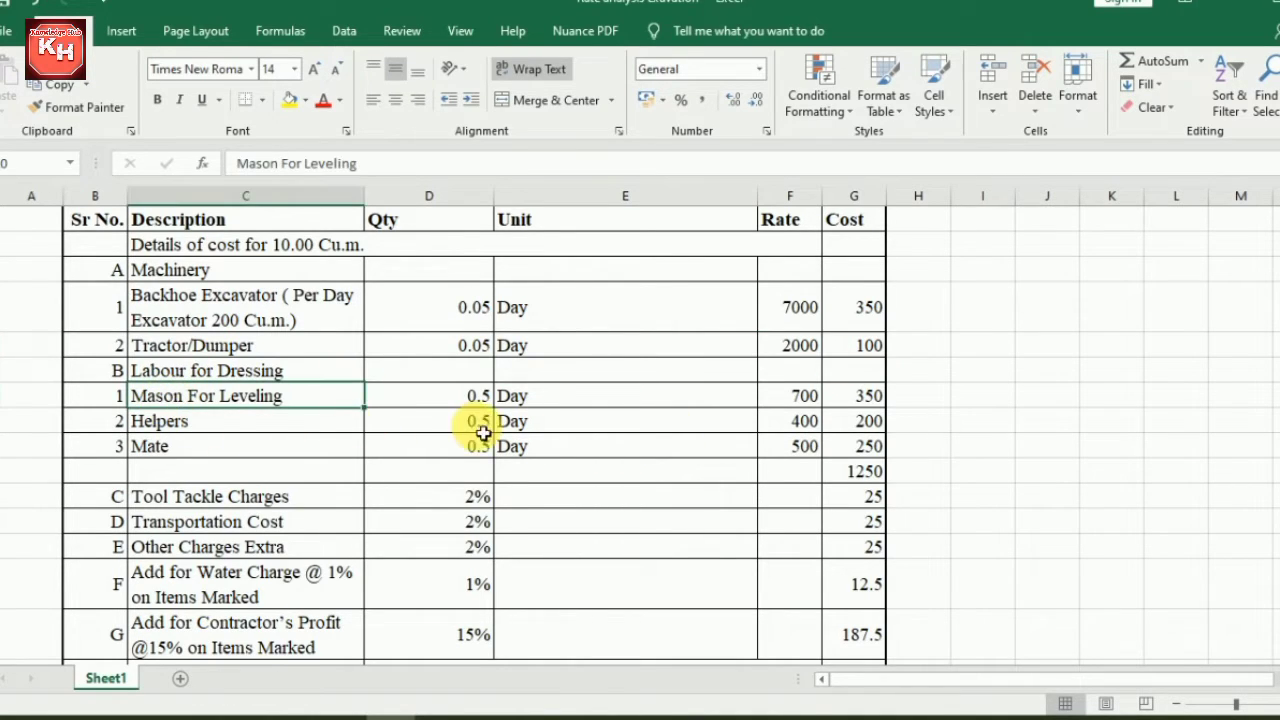
left_click(474, 397)
left_click(795, 397)
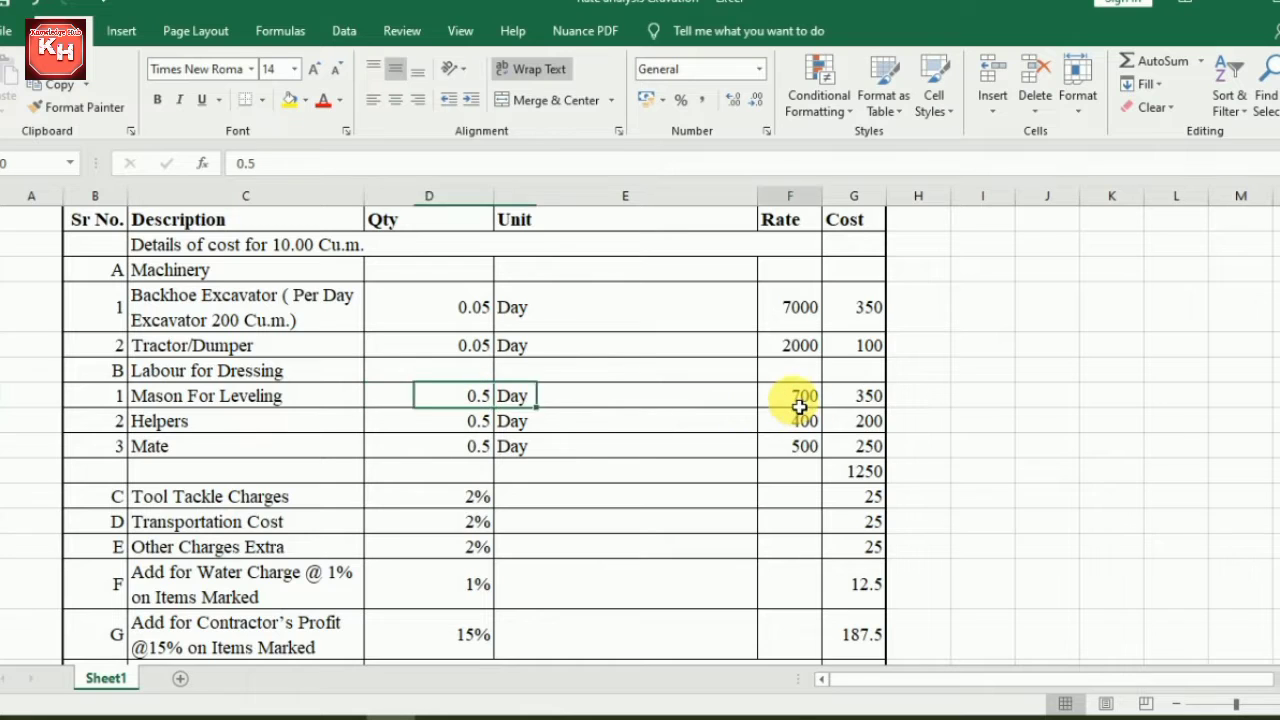
left_click(858, 403)
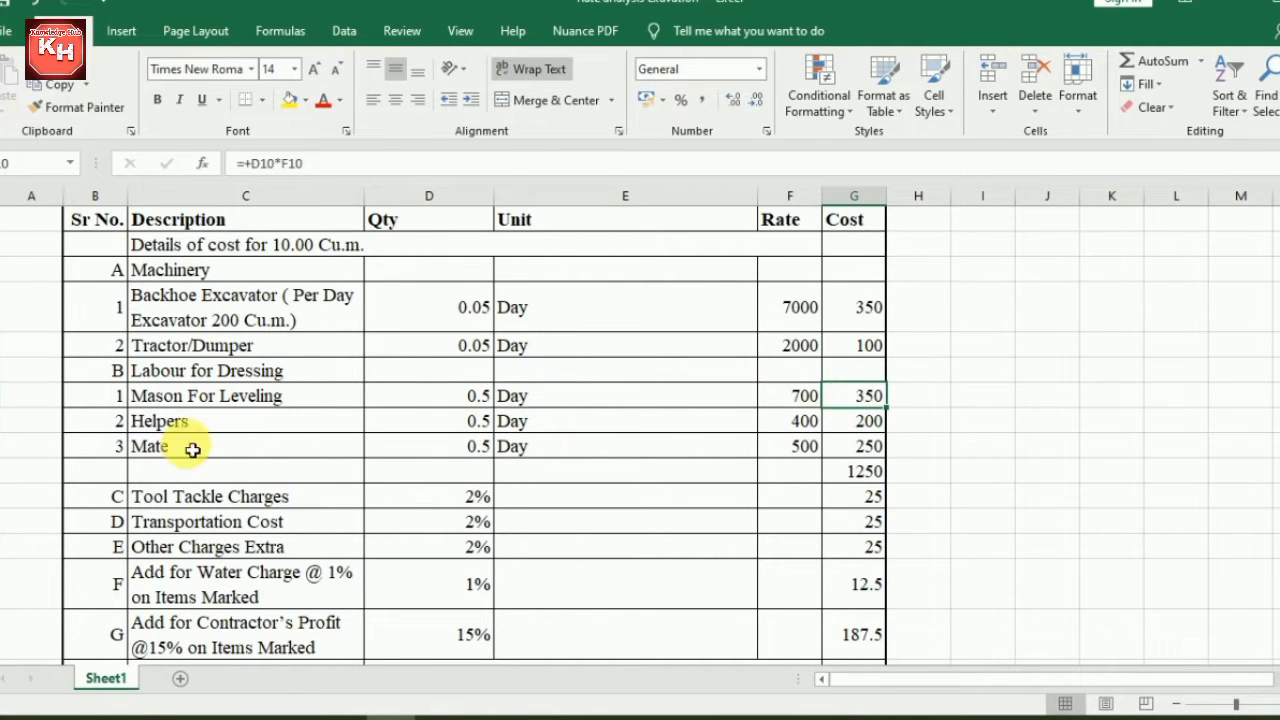
left_click(183, 421)
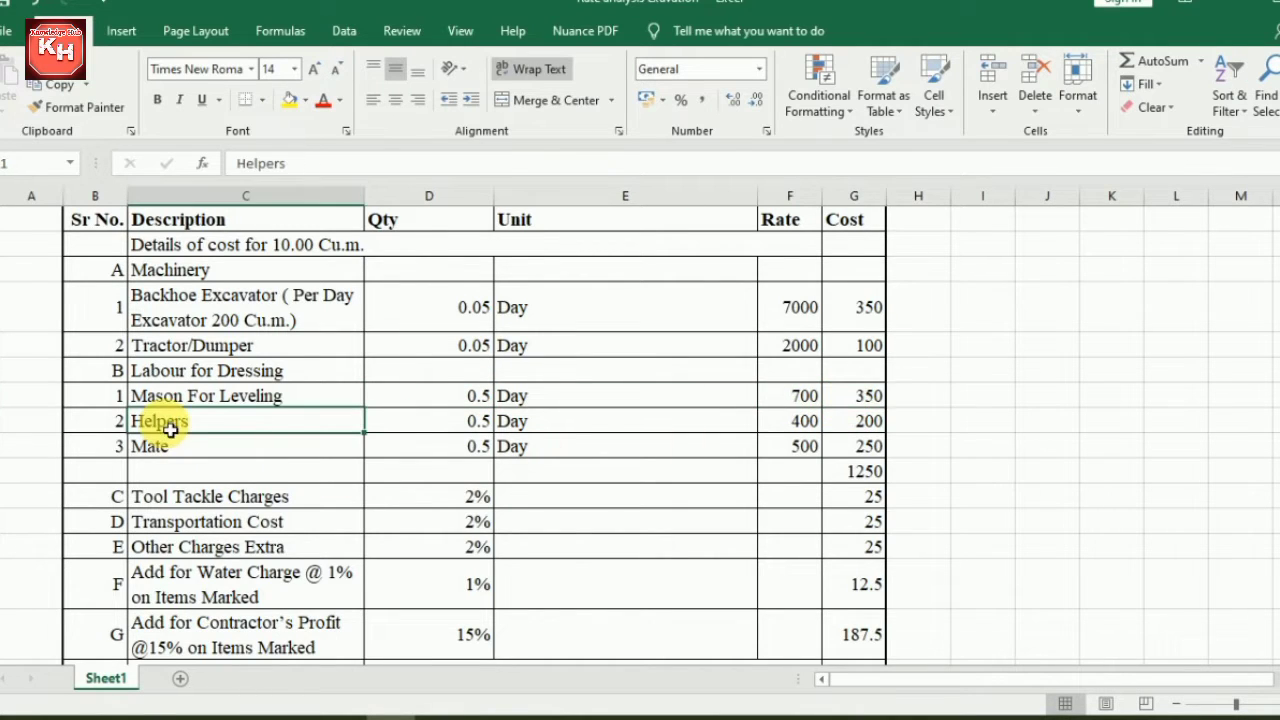
left_click(471, 423)
left_click(558, 429)
left_click(808, 425)
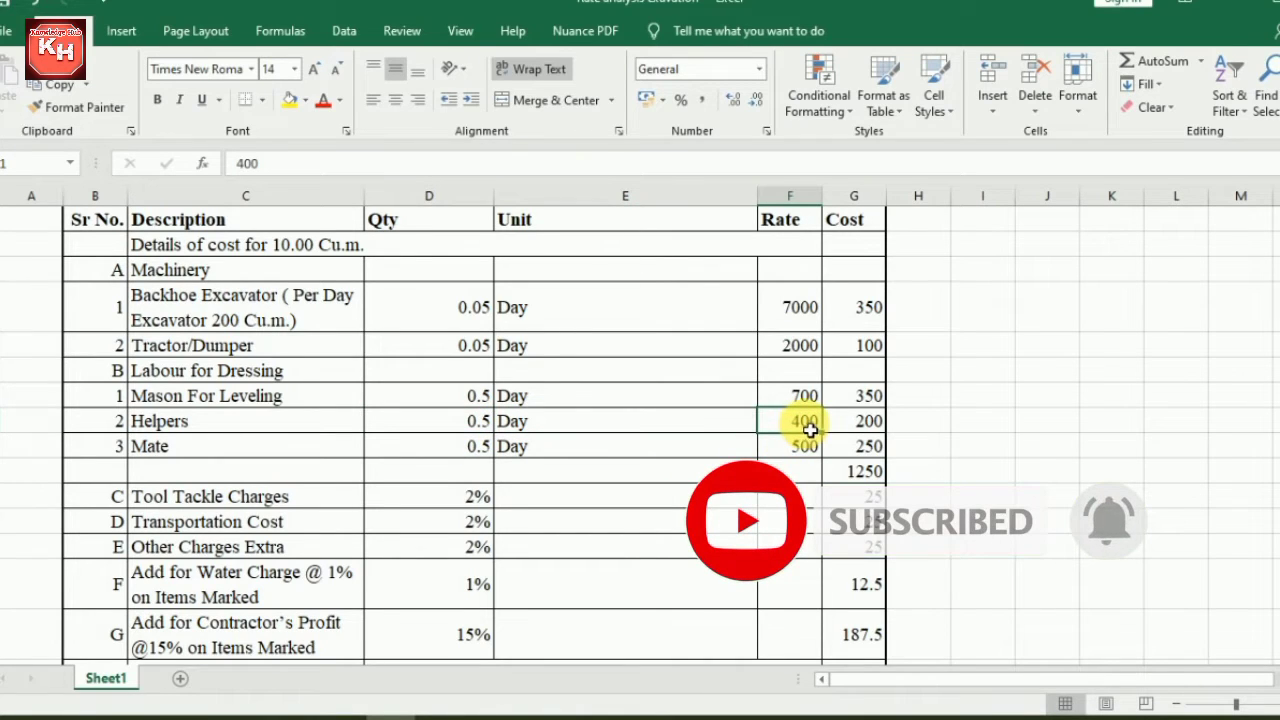
left_click(869, 425)
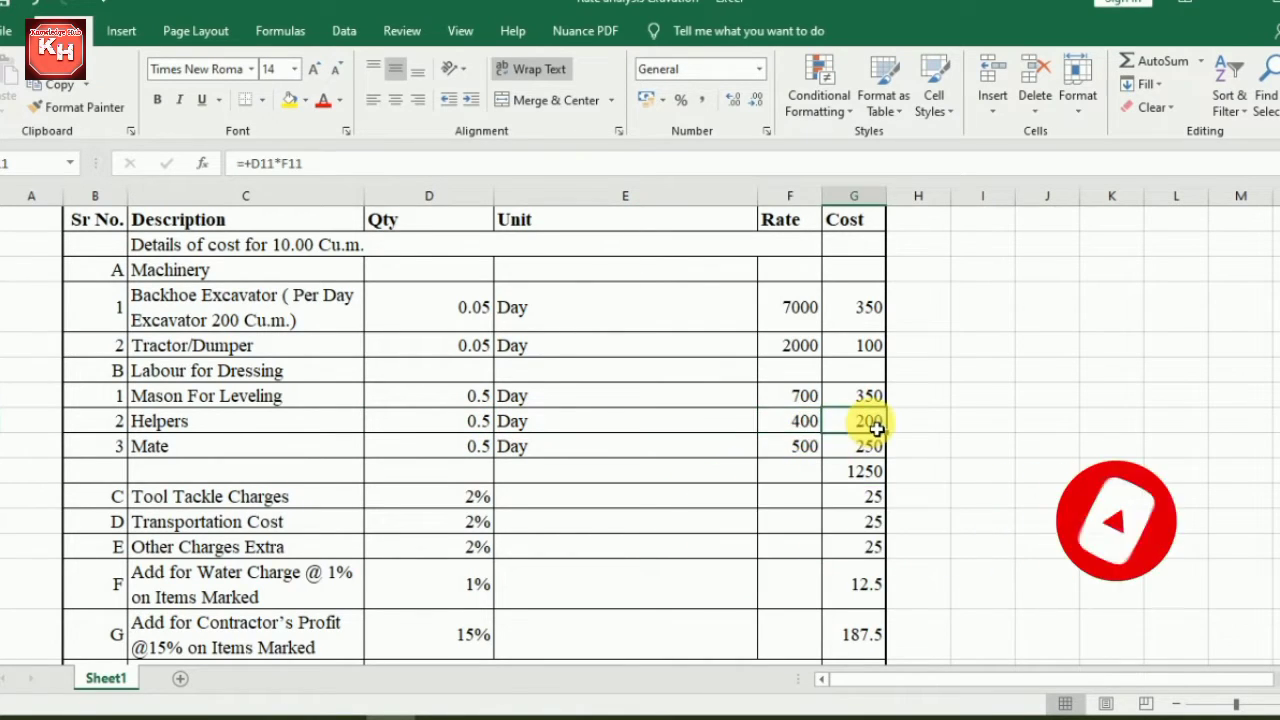
Step: Check the Mate row's quantity, rate and cost, and compare the subtotal formula with the machinery and labour costs it sums
left_click(136, 450)
left_click(470, 452)
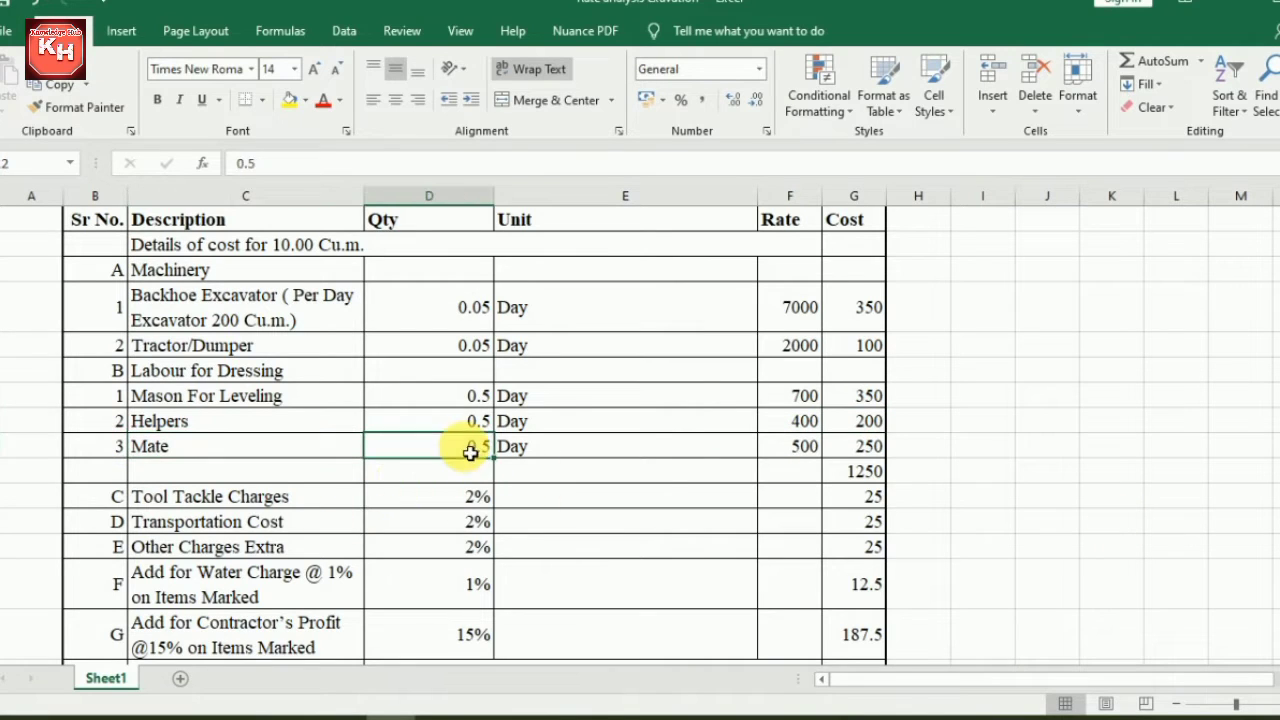
left_click(785, 448)
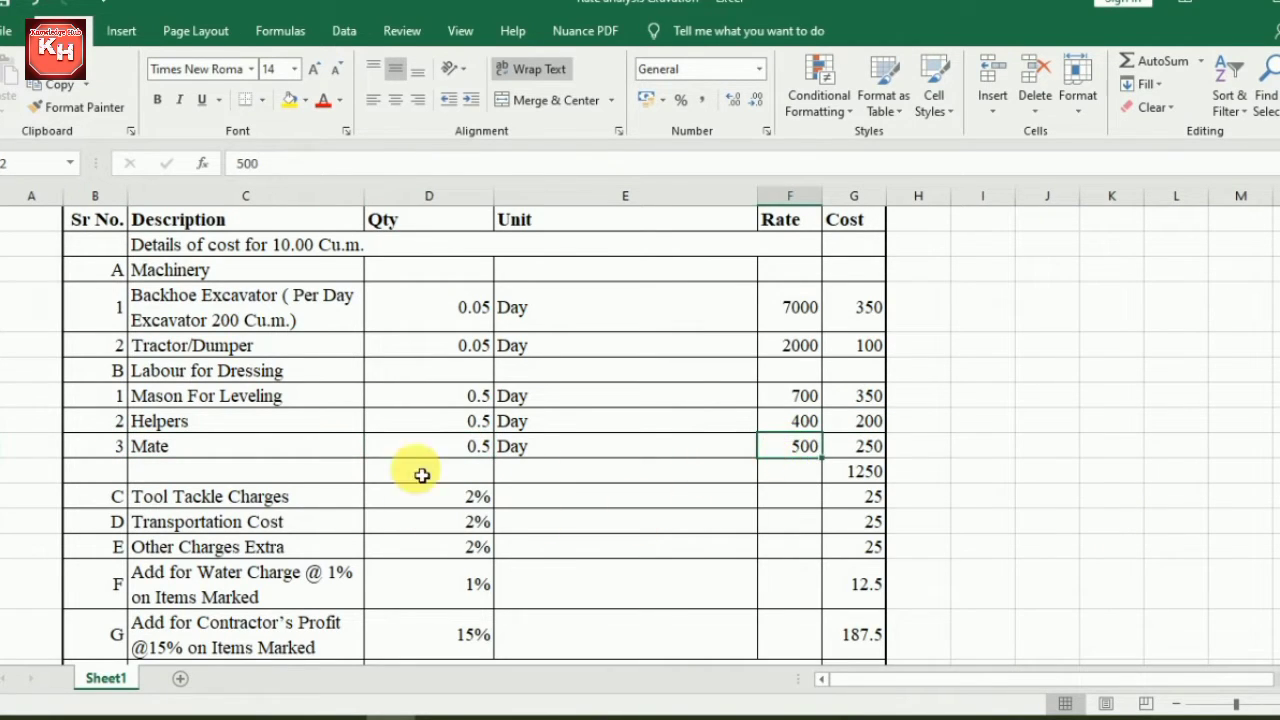
left_click(869, 449)
left_click(864, 476)
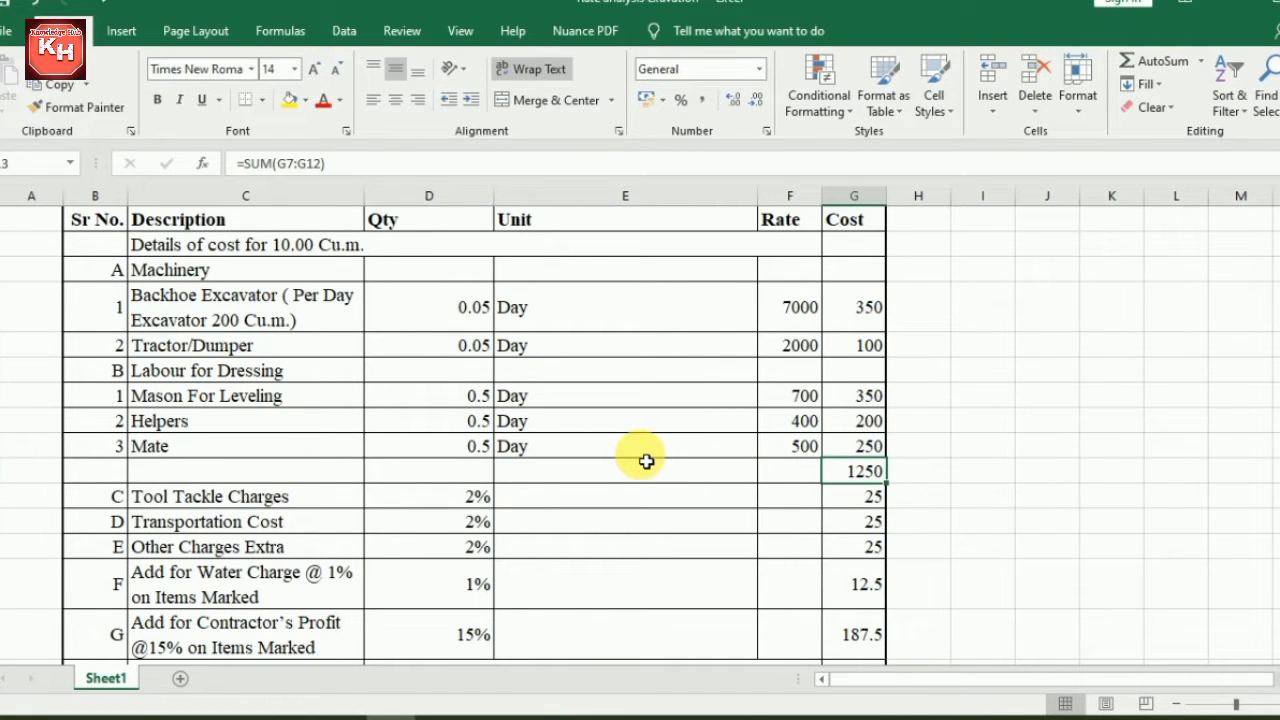
left_click_drag(849, 300, 862, 450)
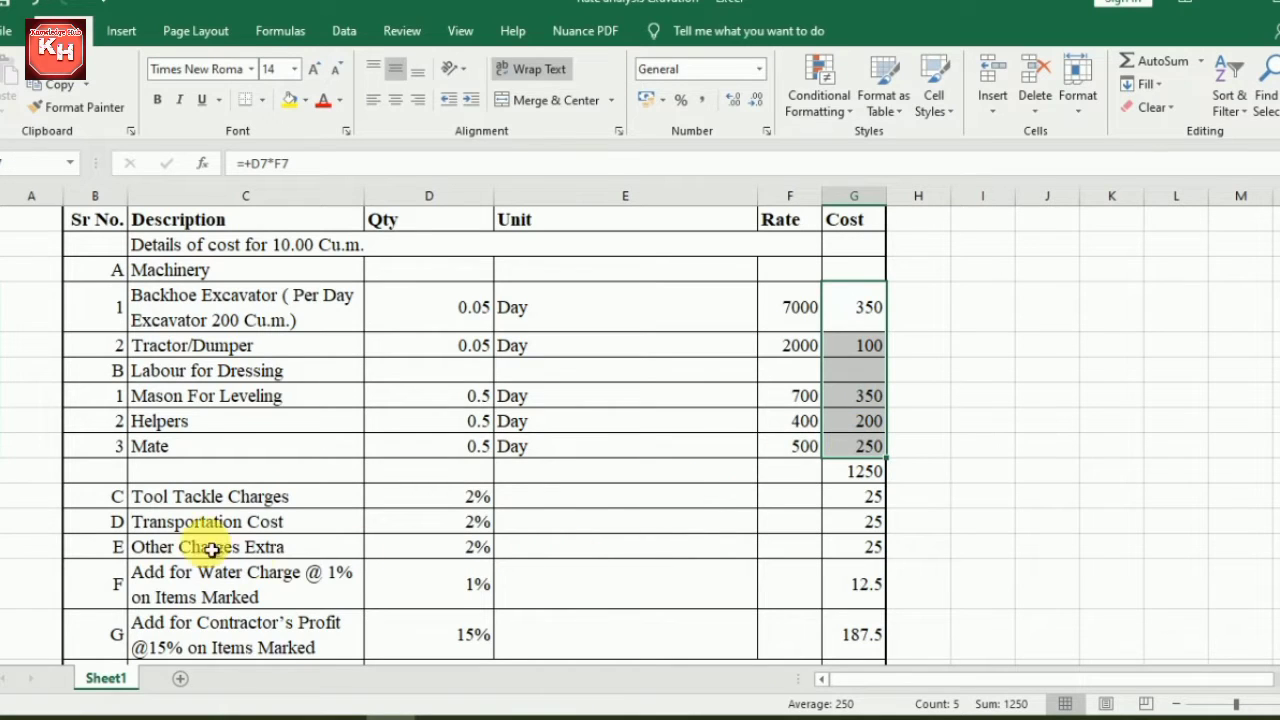
Step: Inspect the percentages and cost formulas of the Tool Tackle Charges, Transportation Cost and Other Charges Extra rows
left_click(206, 495)
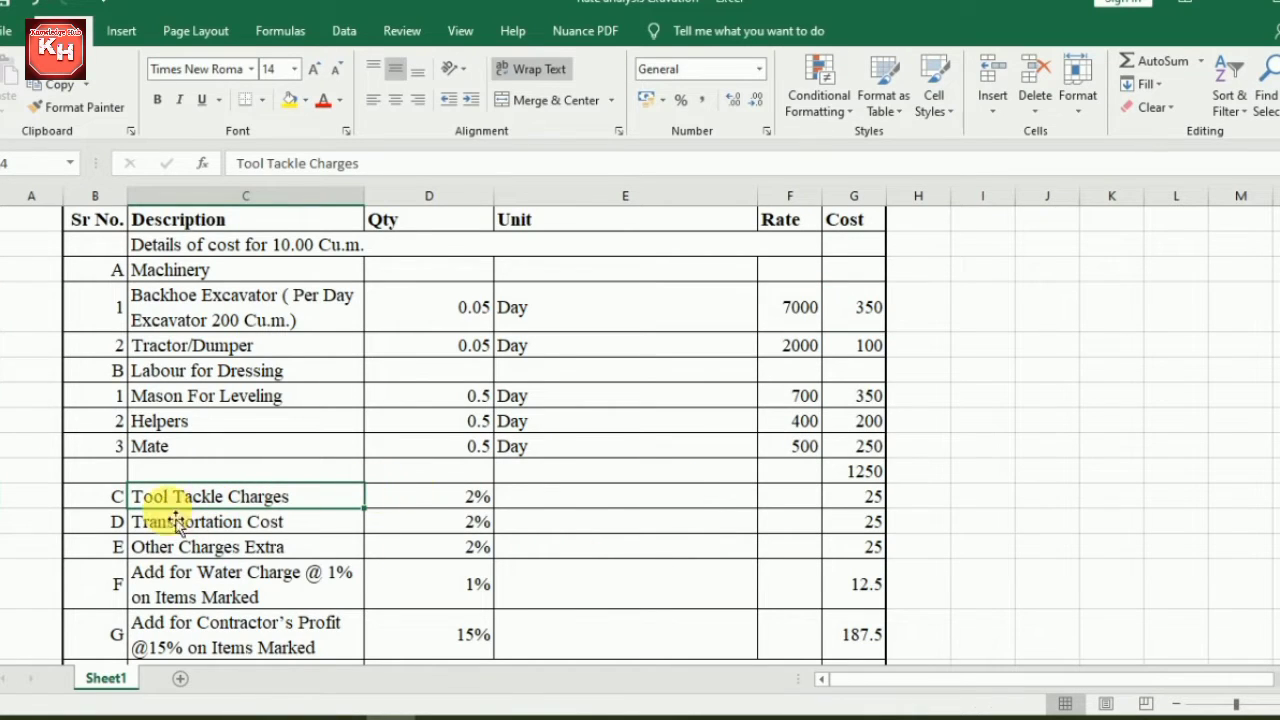
left_click(457, 504)
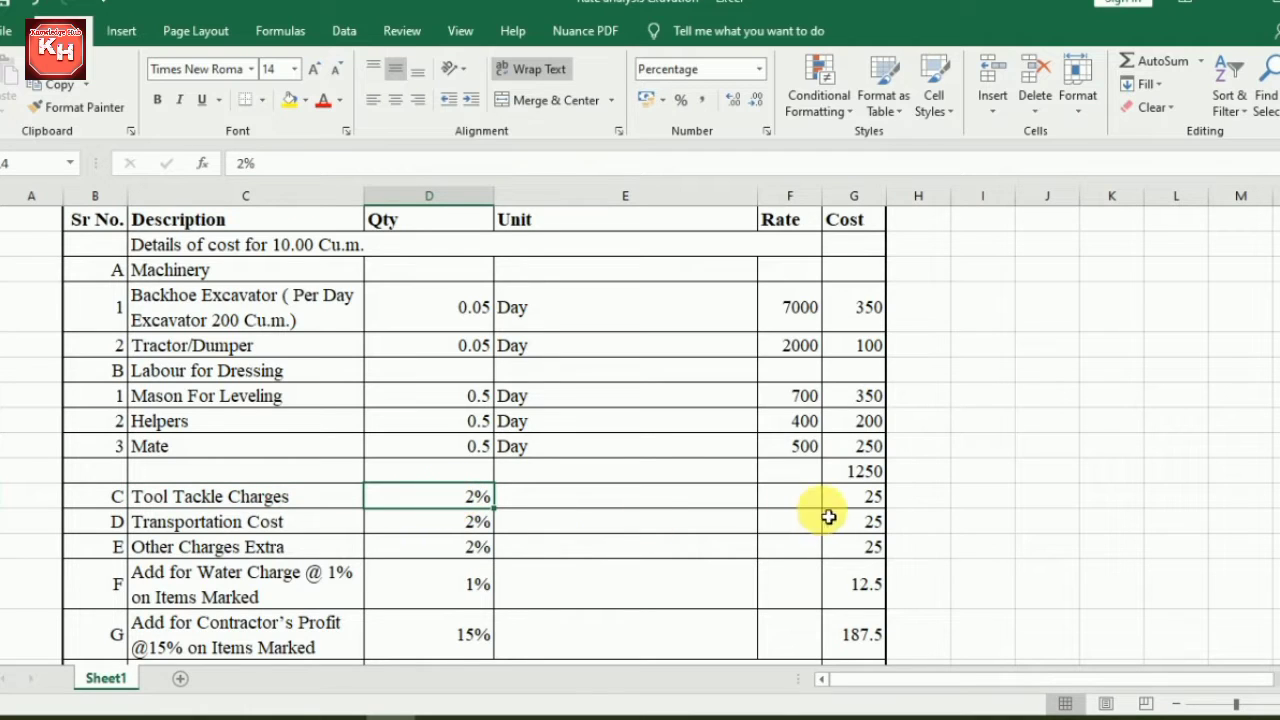
left_click(862, 503)
left_click(212, 521)
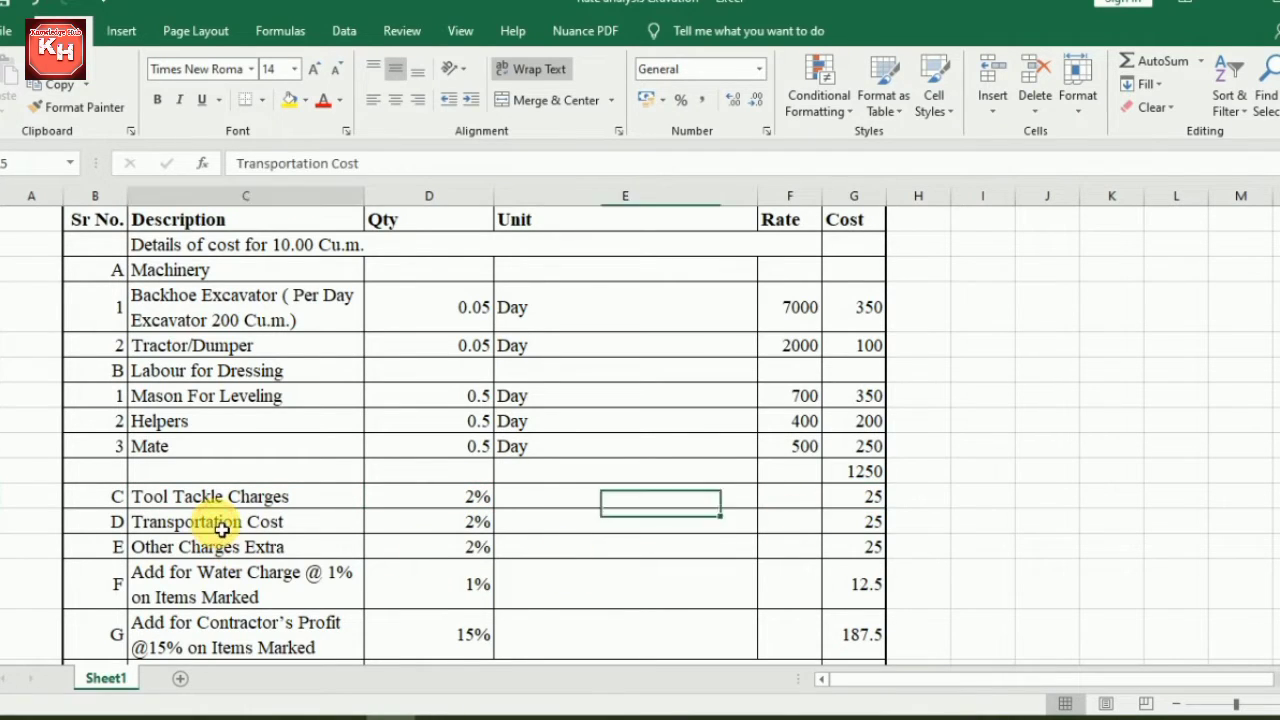
left_click(478, 522)
left_click(847, 521)
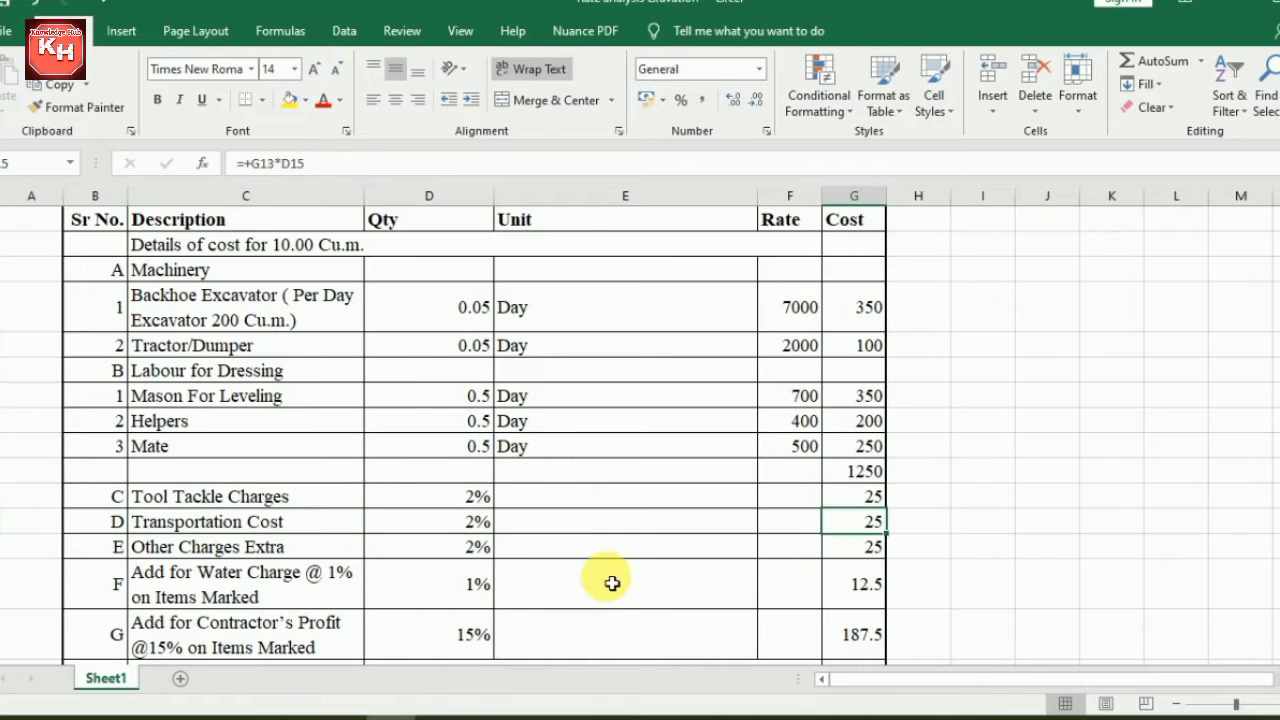
left_click(464, 550)
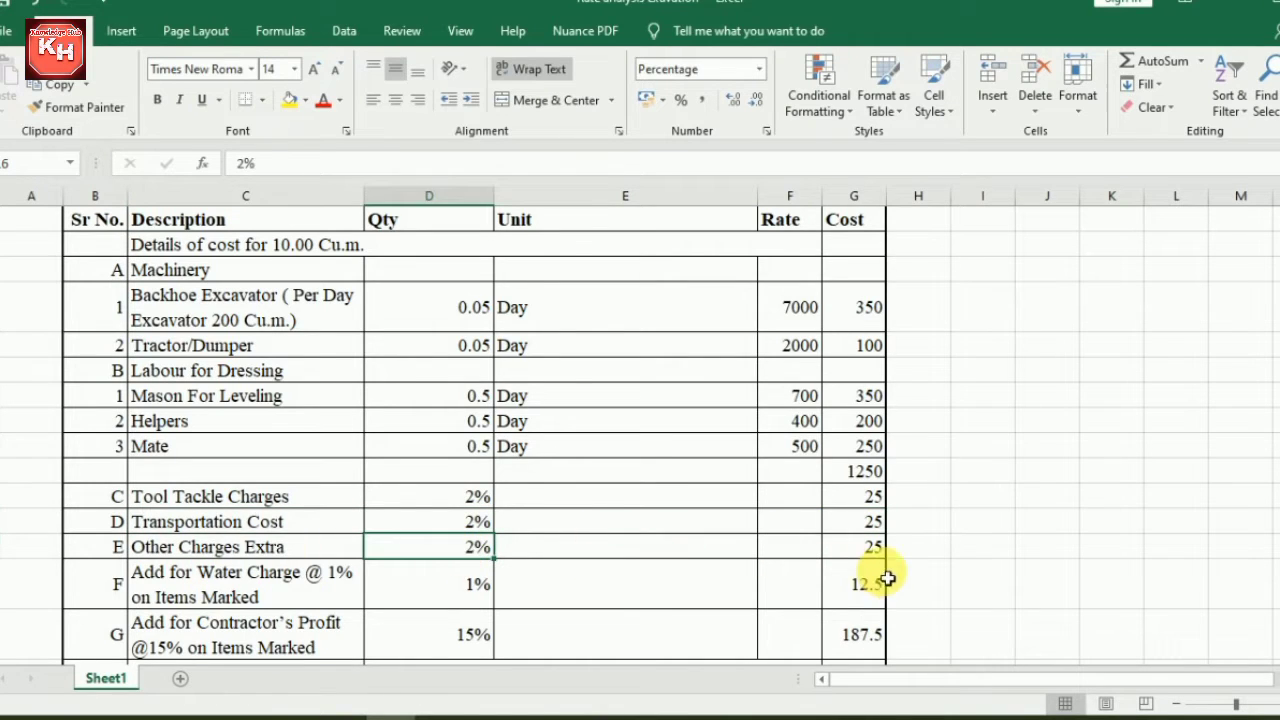
left_click(872, 550)
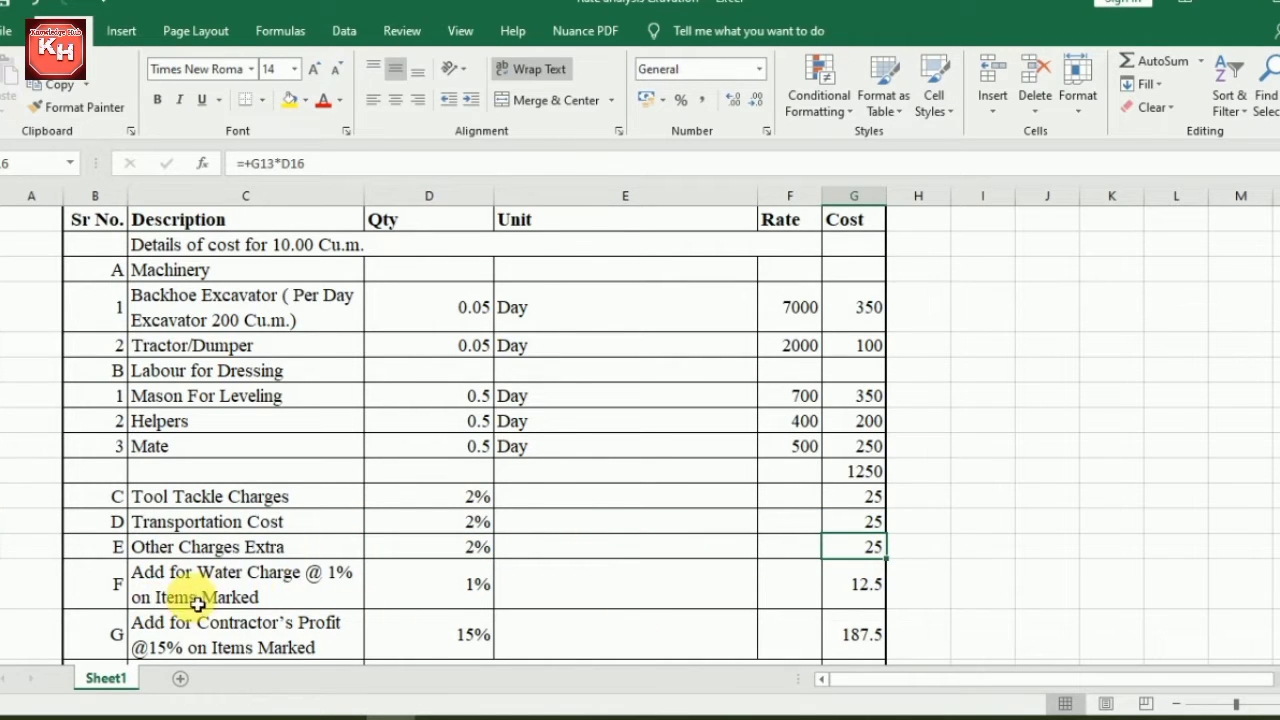
Step: Inspect the percentages and cost formulas of the Water Charge and Contractor's Profit rows
left_click(474, 596)
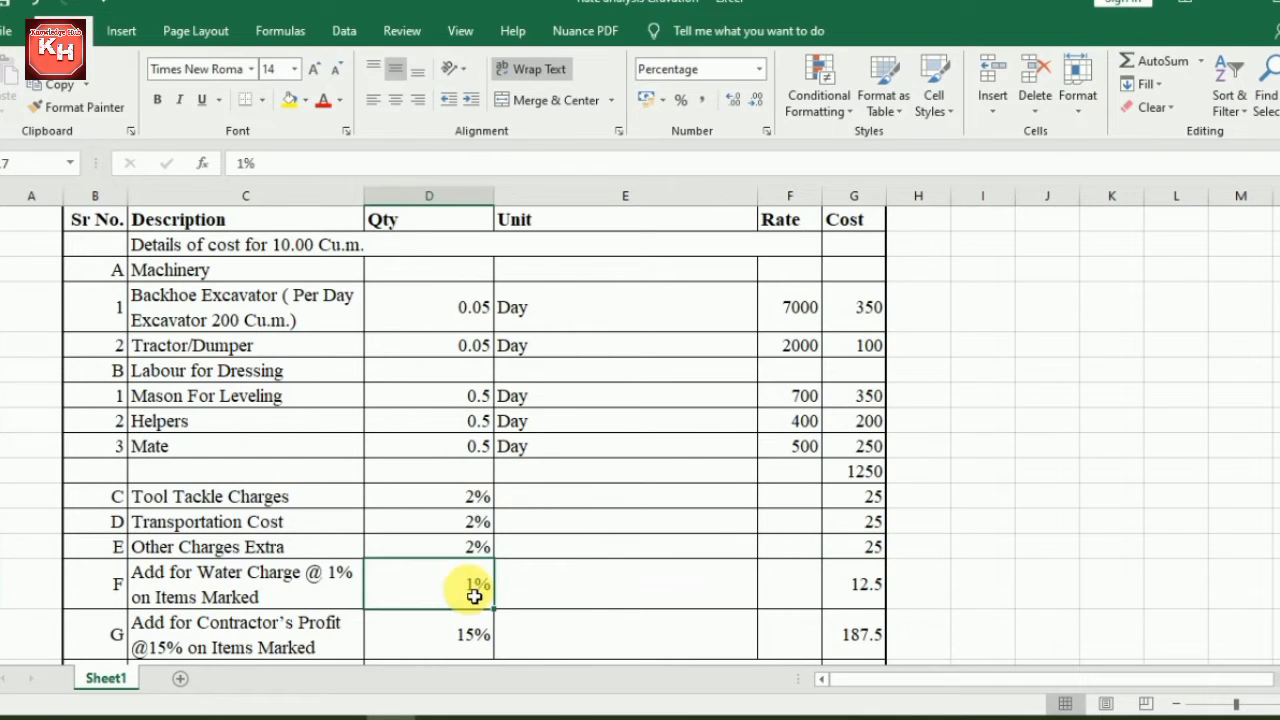
left_click(863, 584)
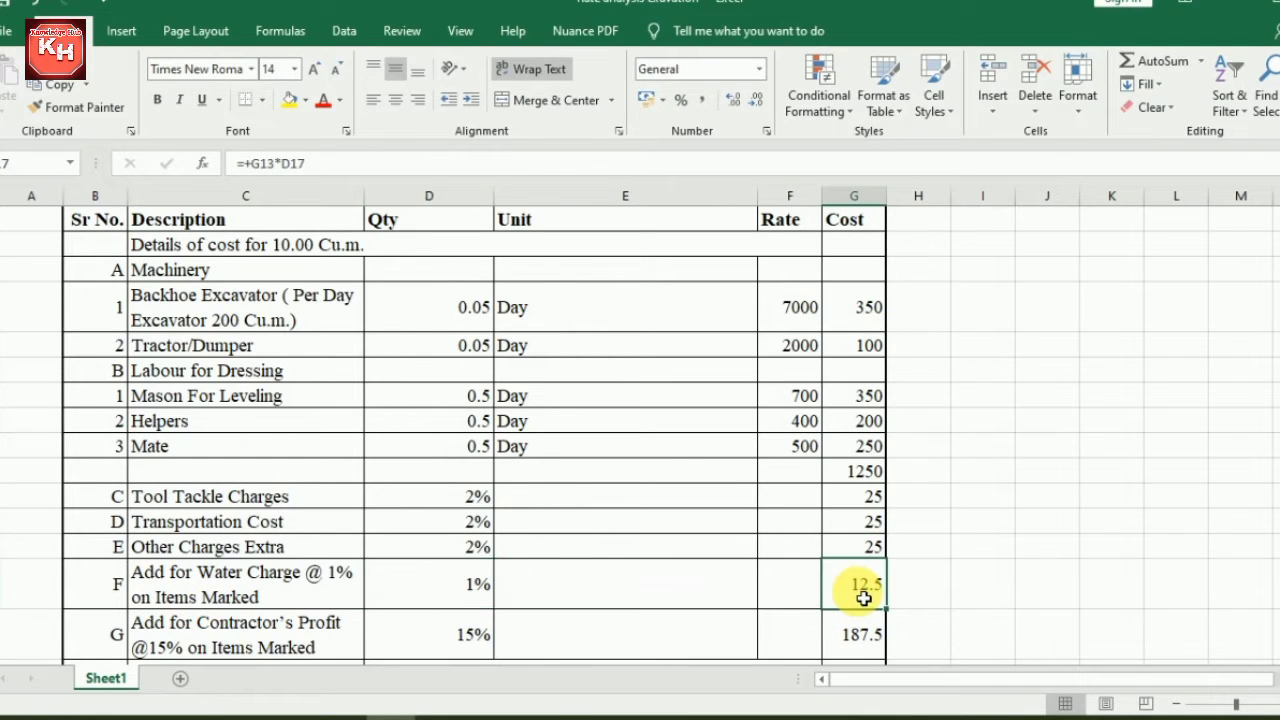
left_click(245, 643)
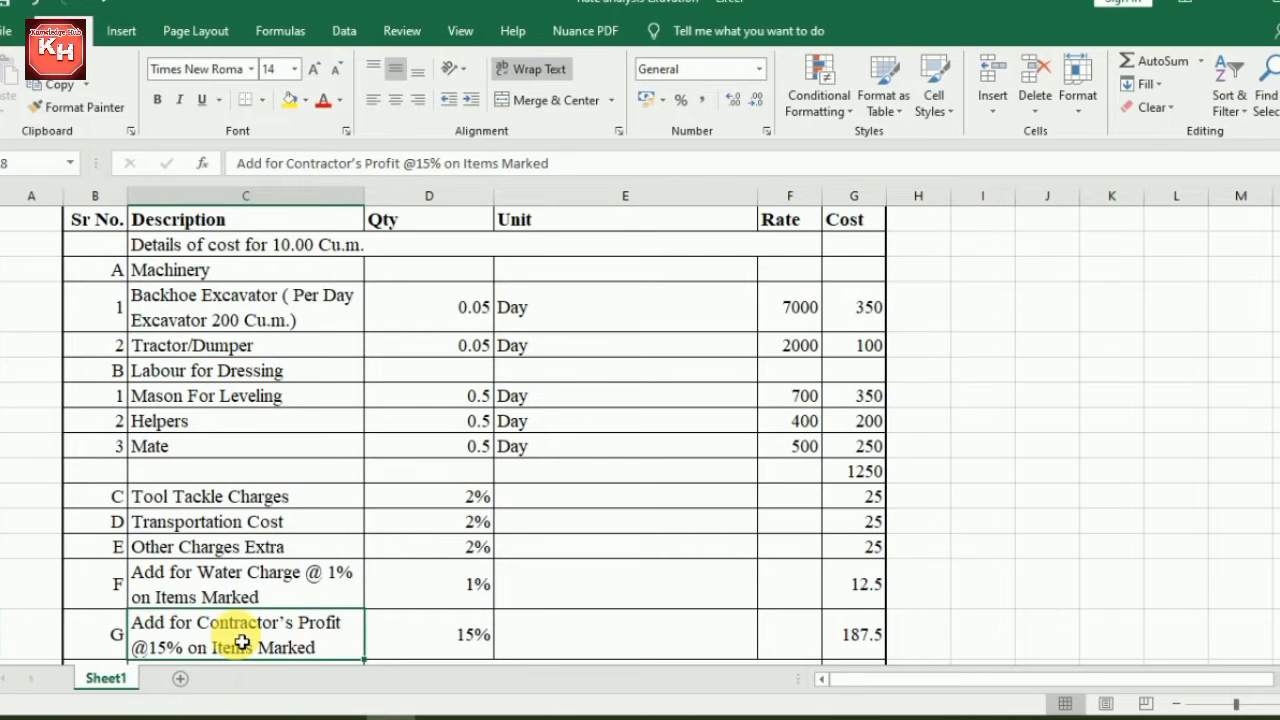
left_click(463, 636)
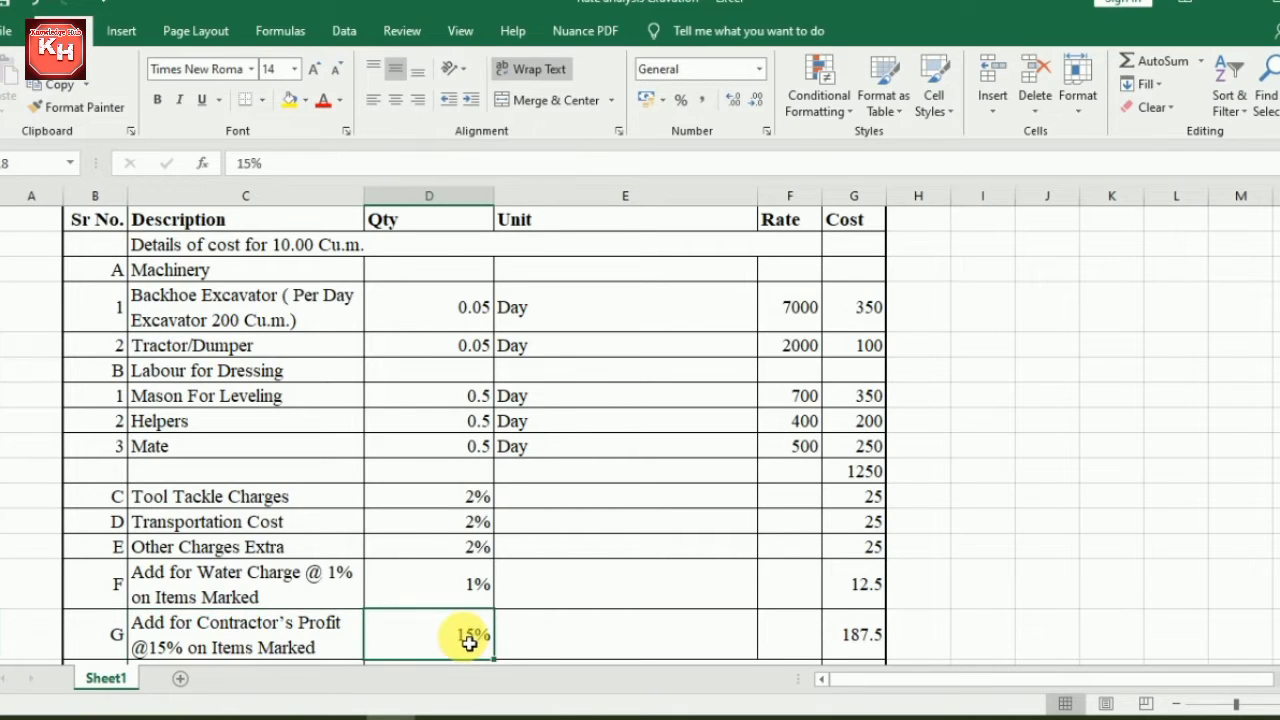
left_click(866, 641)
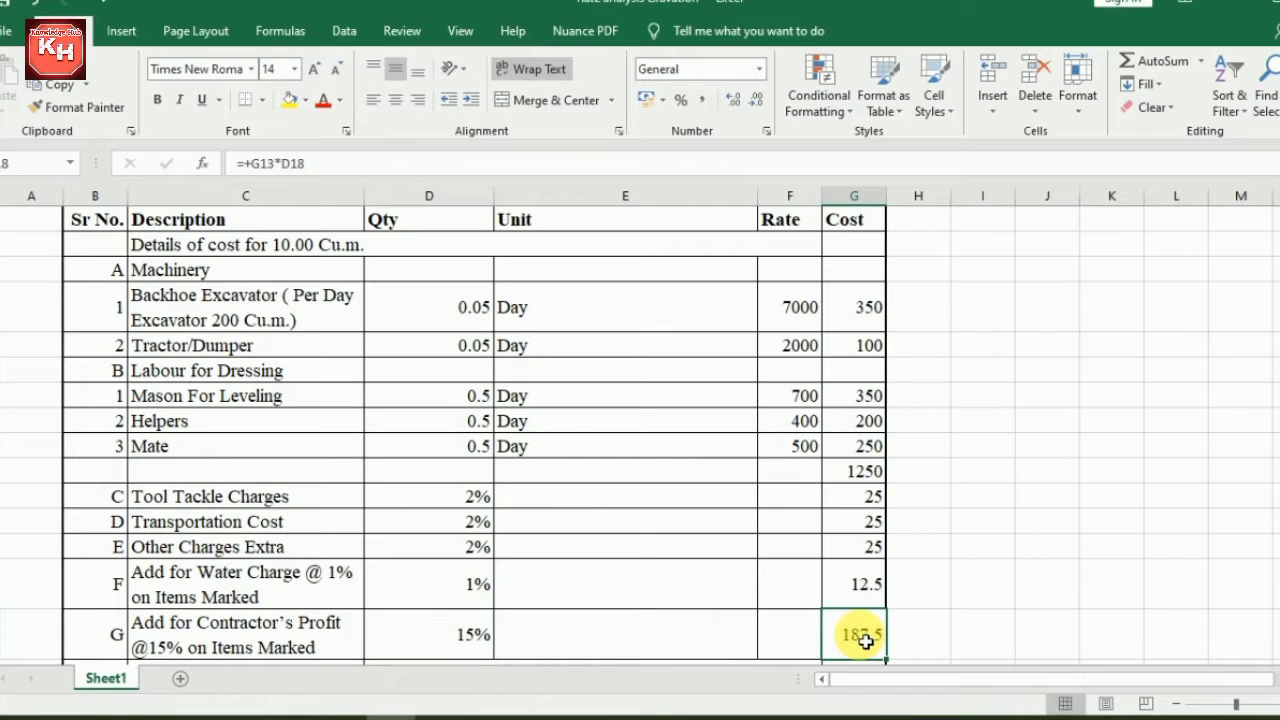
Step: Check the final amounts for Cost of 10.00 Cu.m., Cost of Cu.m. and Round off Cu.m. in the Cost column
key("Down")
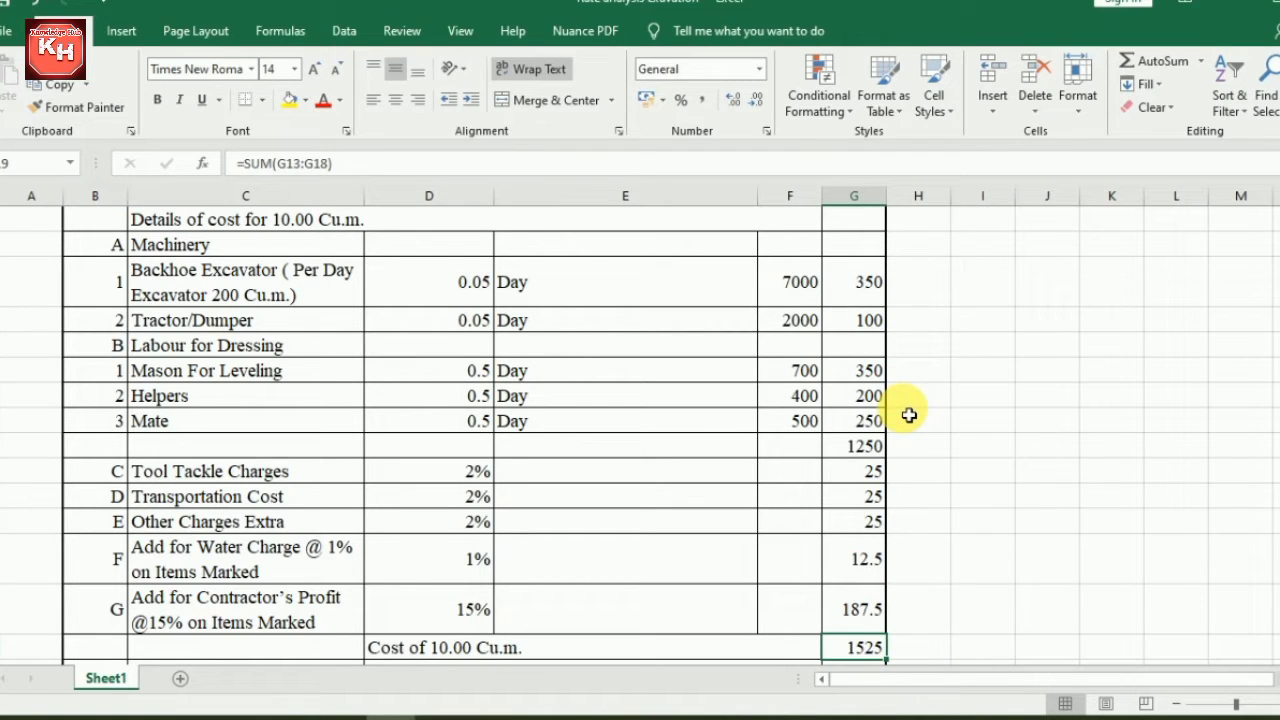
key("Down")
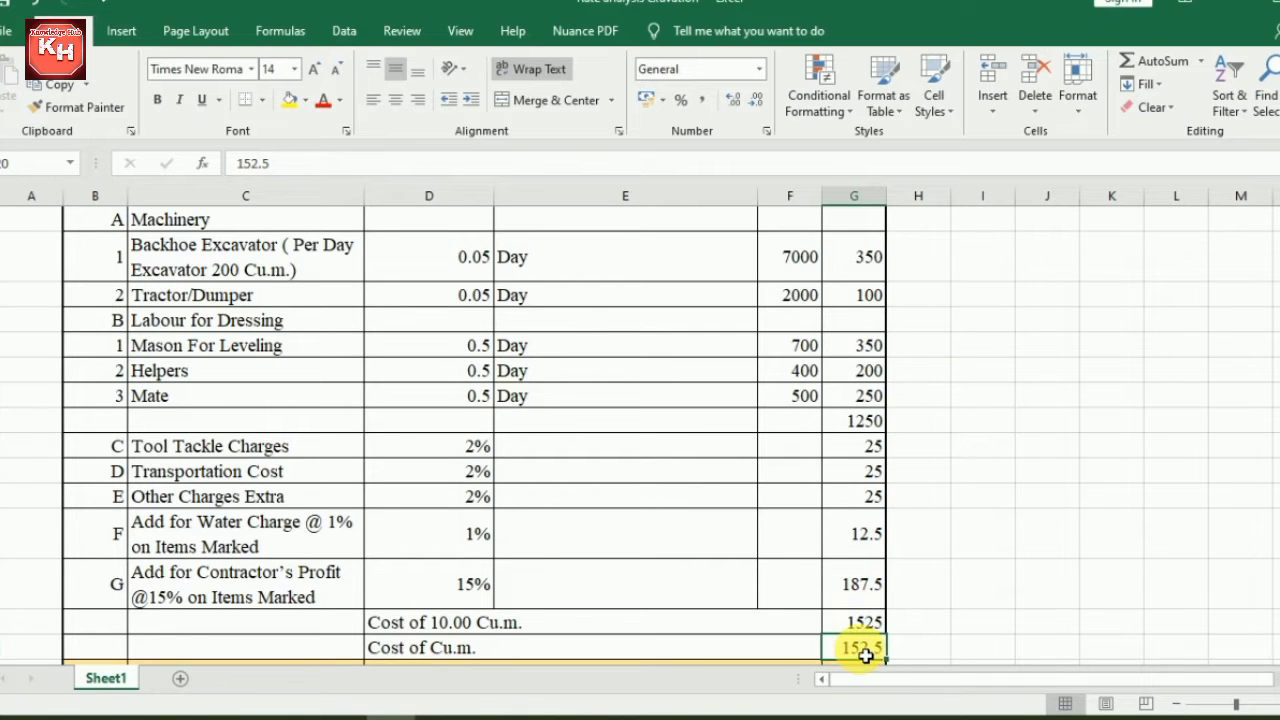
key("Down")
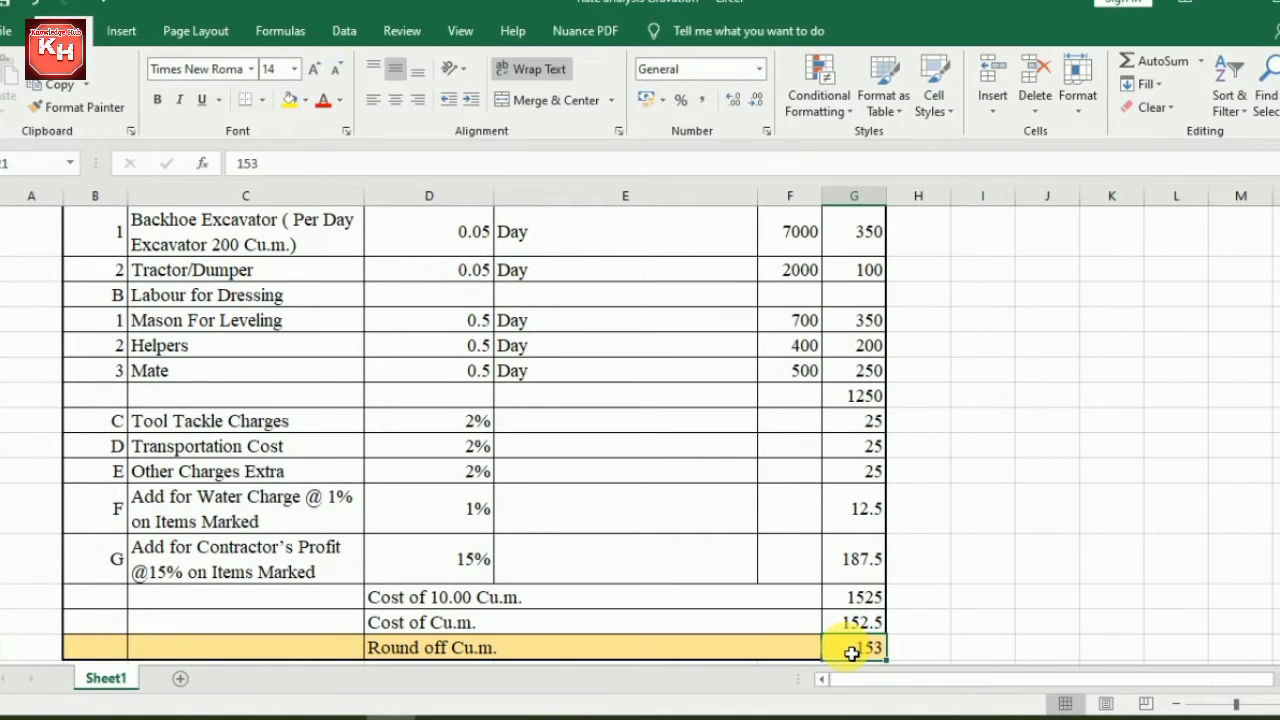
Step: Read the Backhoe Excavator calculation notes below the cost table and check the excavation coefficient for the In Soil - Pocleain item
scroll(740, 580, "down", 3)
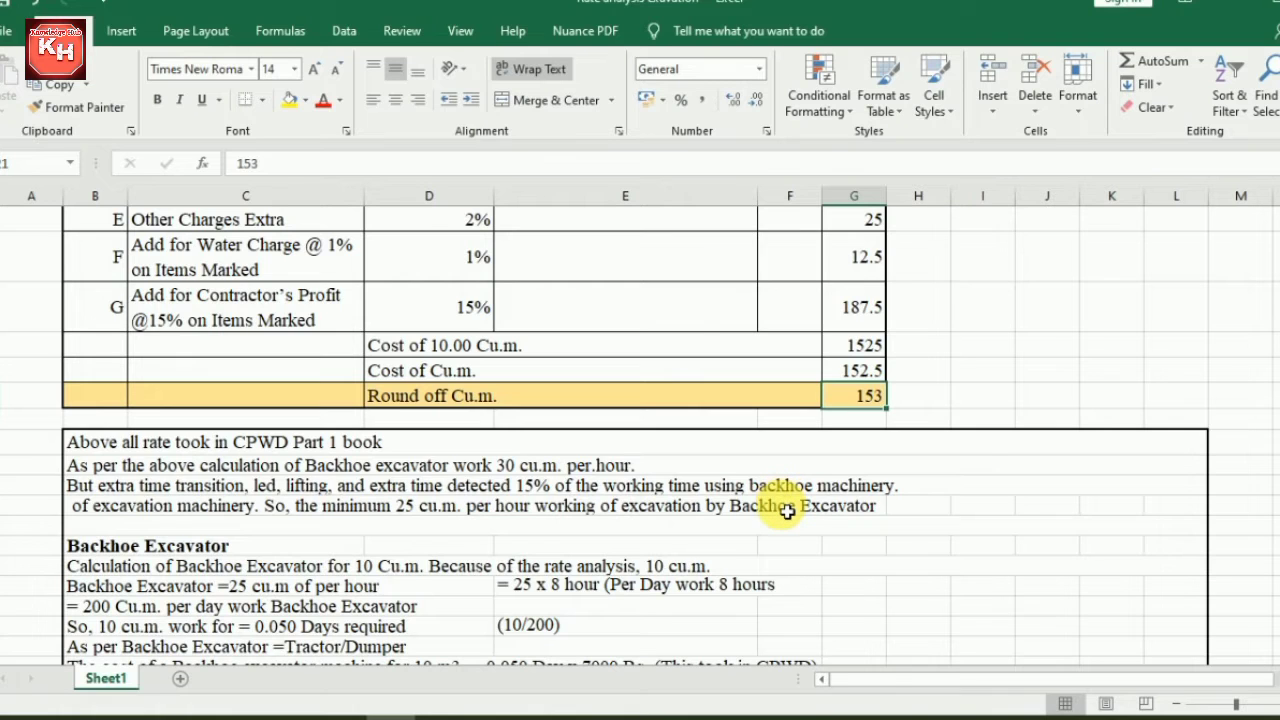
scroll(777, 508, "down", 1)
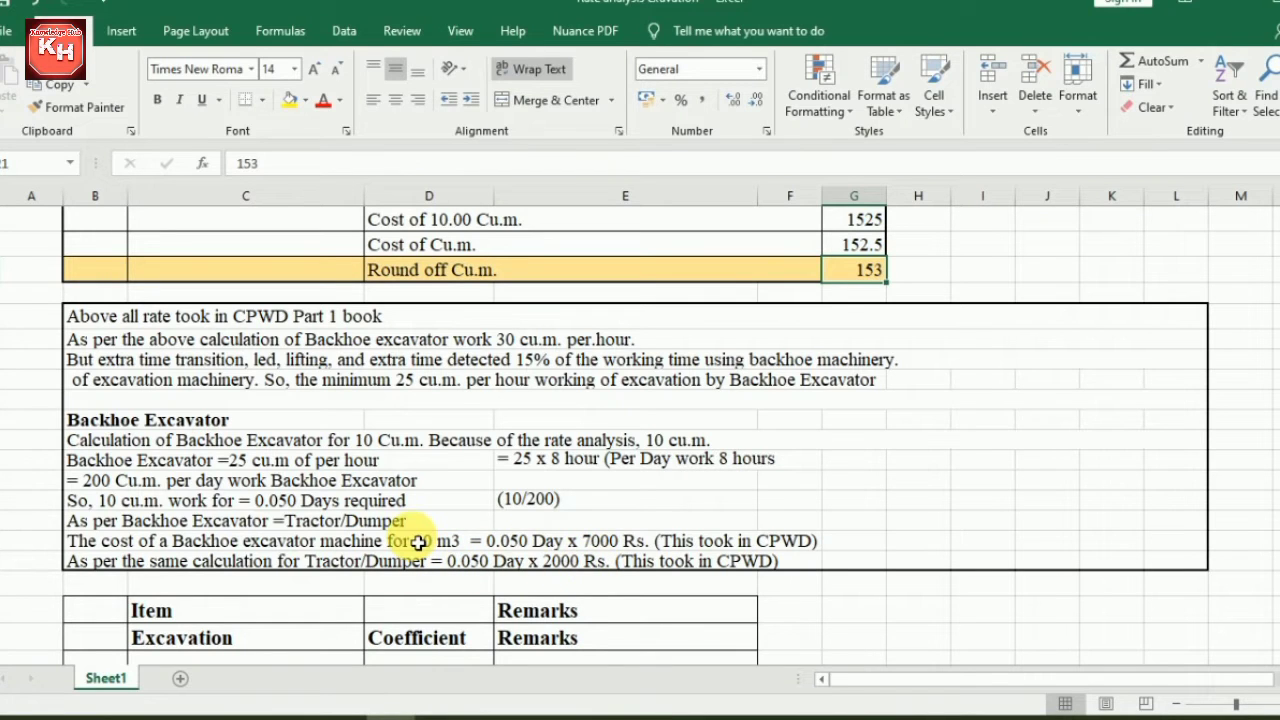
scroll(417, 541, "down", 5)
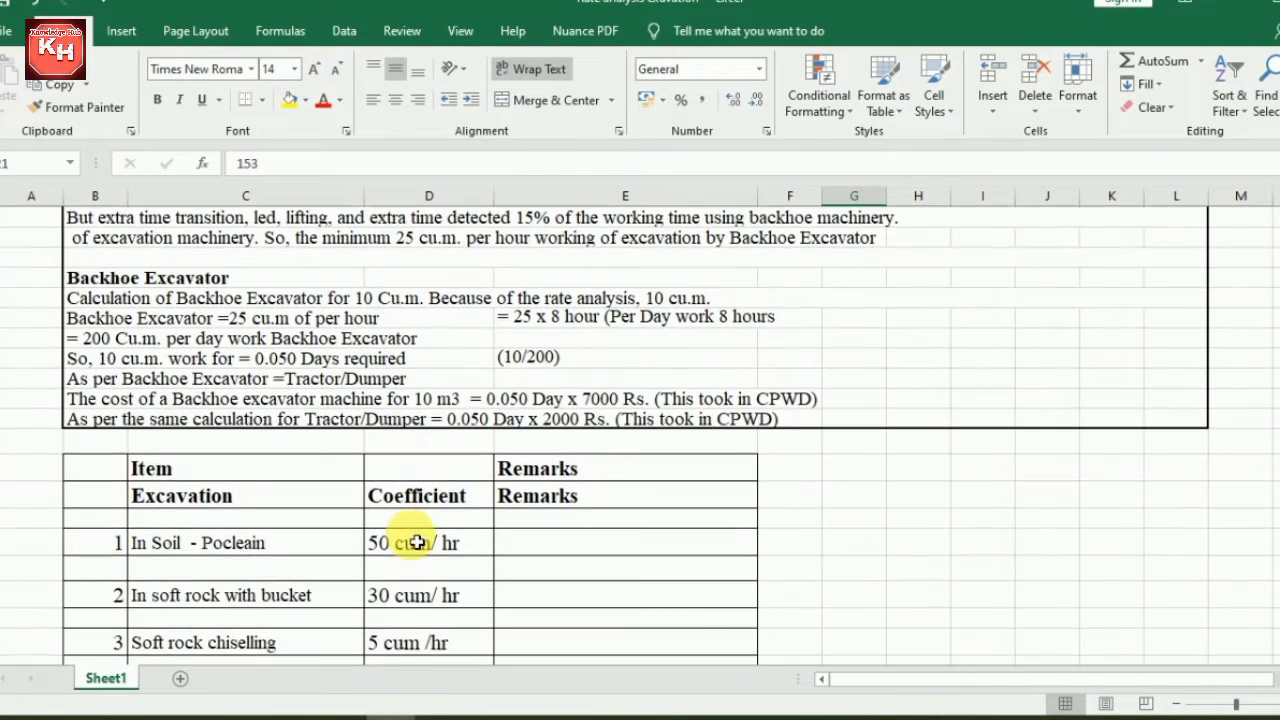
scroll(417, 541, "down", 1)
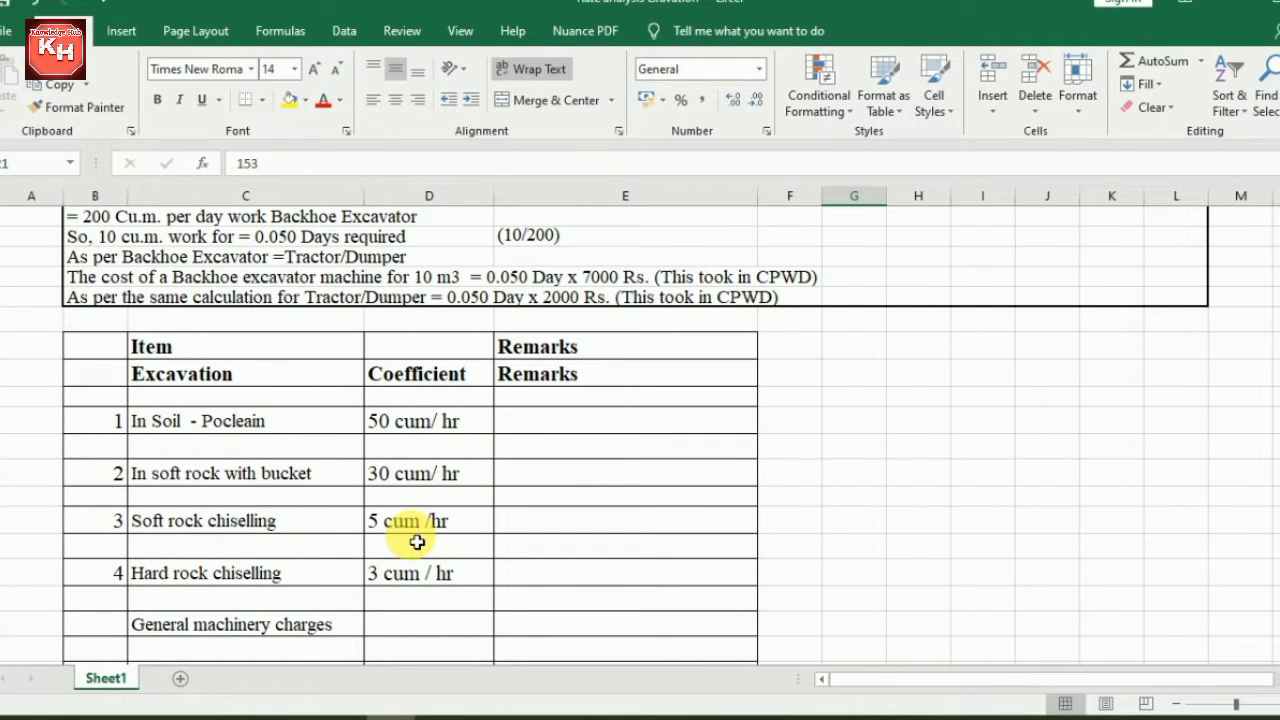
left_click(175, 425)
left_click(385, 421)
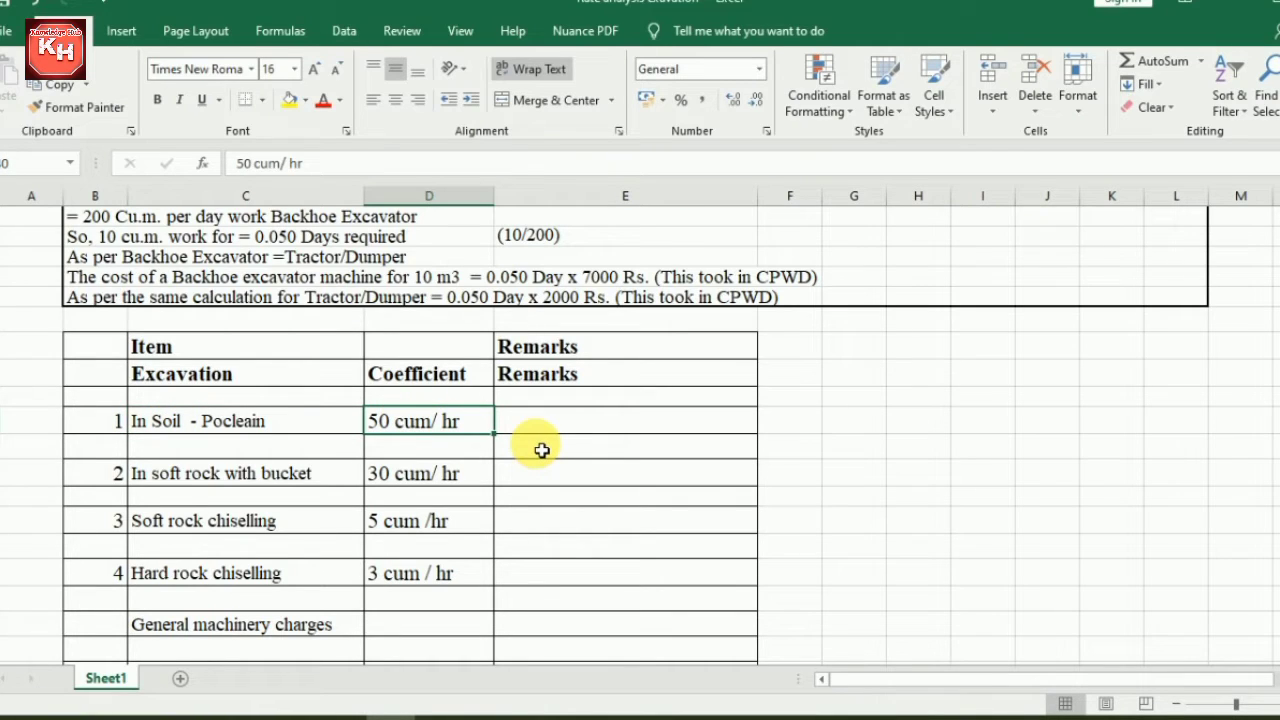
Step: Check the excavation coefficients for the In soft rock with bucket, Soft rock chiselling and Hard rock chiselling items
left_click(255, 473)
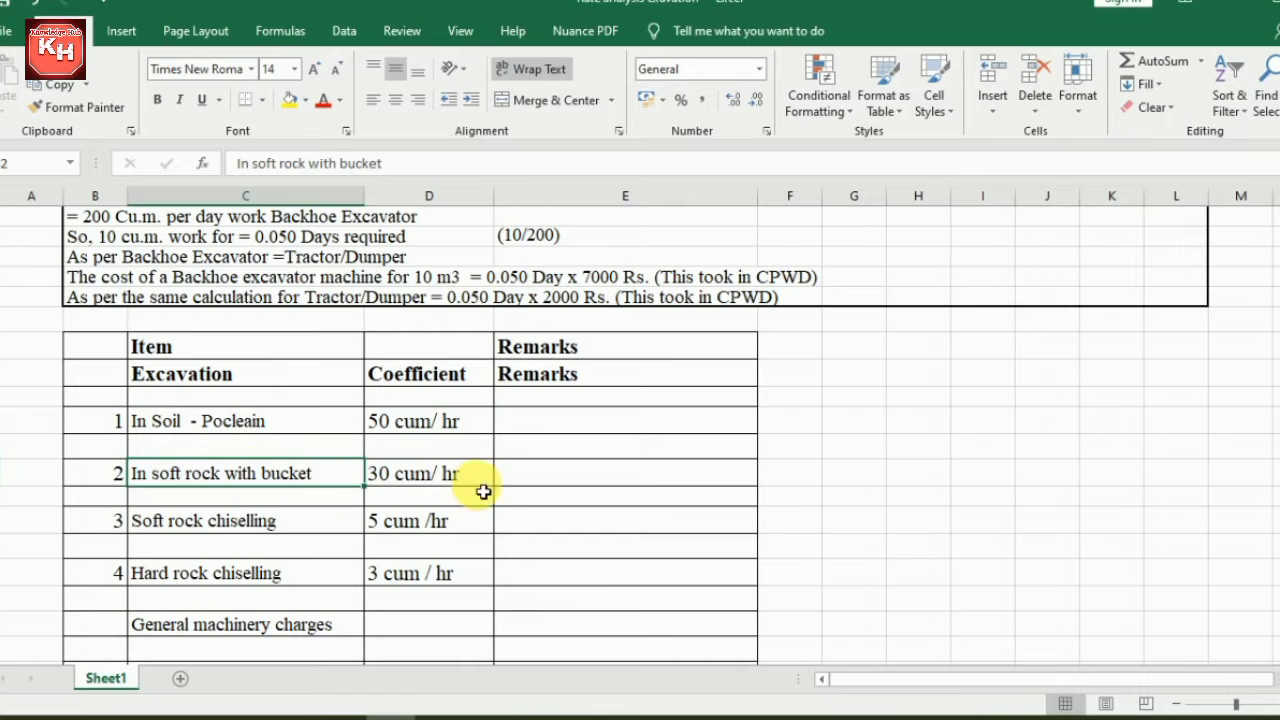
left_click(408, 477)
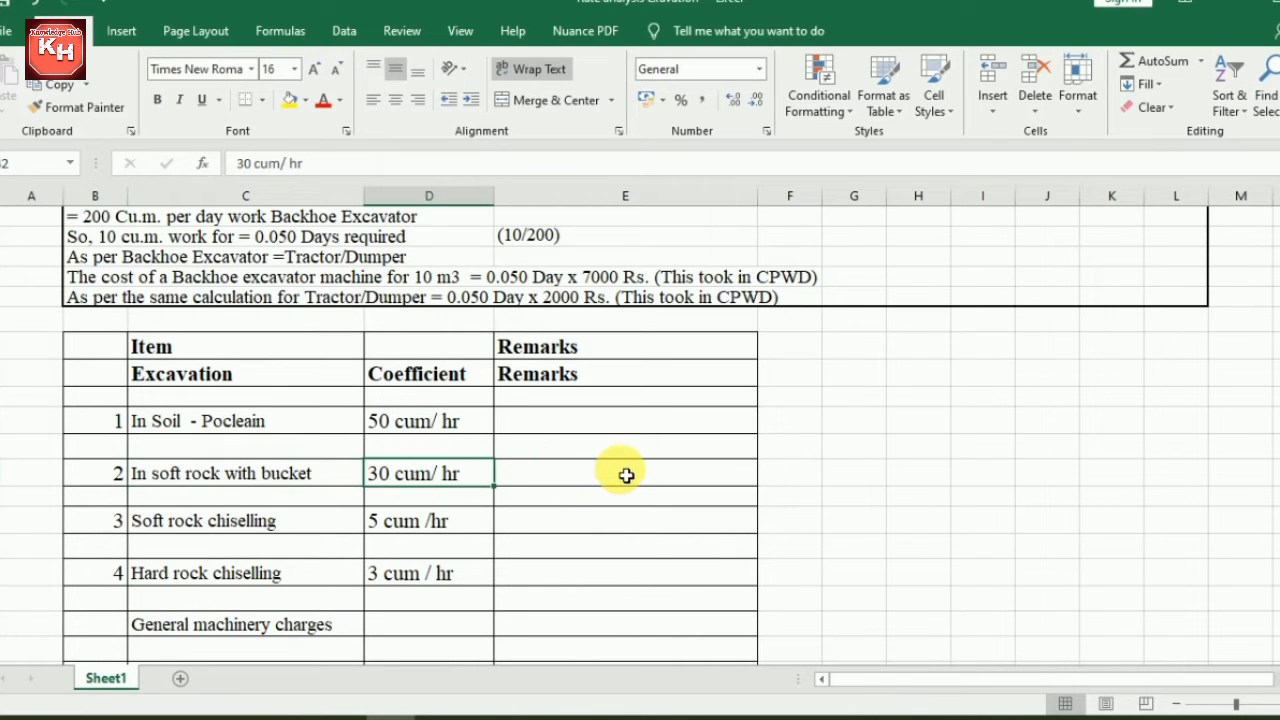
left_click(235, 521)
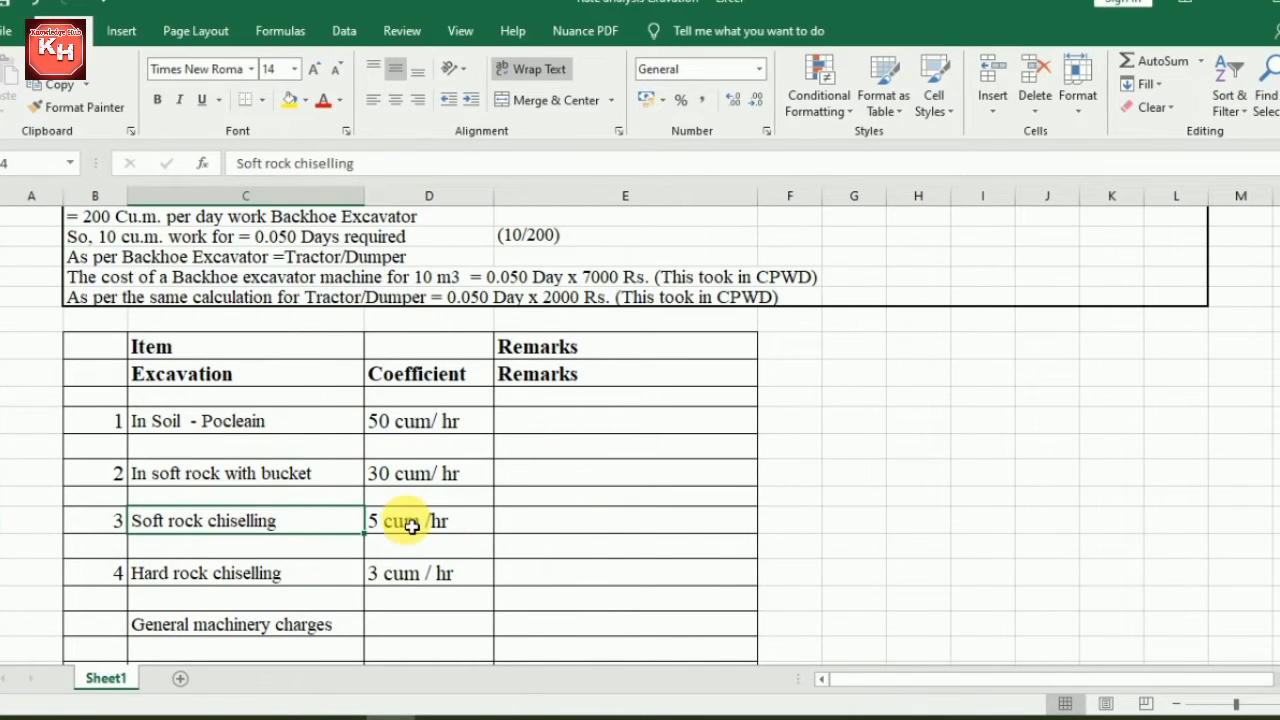
left_click(411, 526)
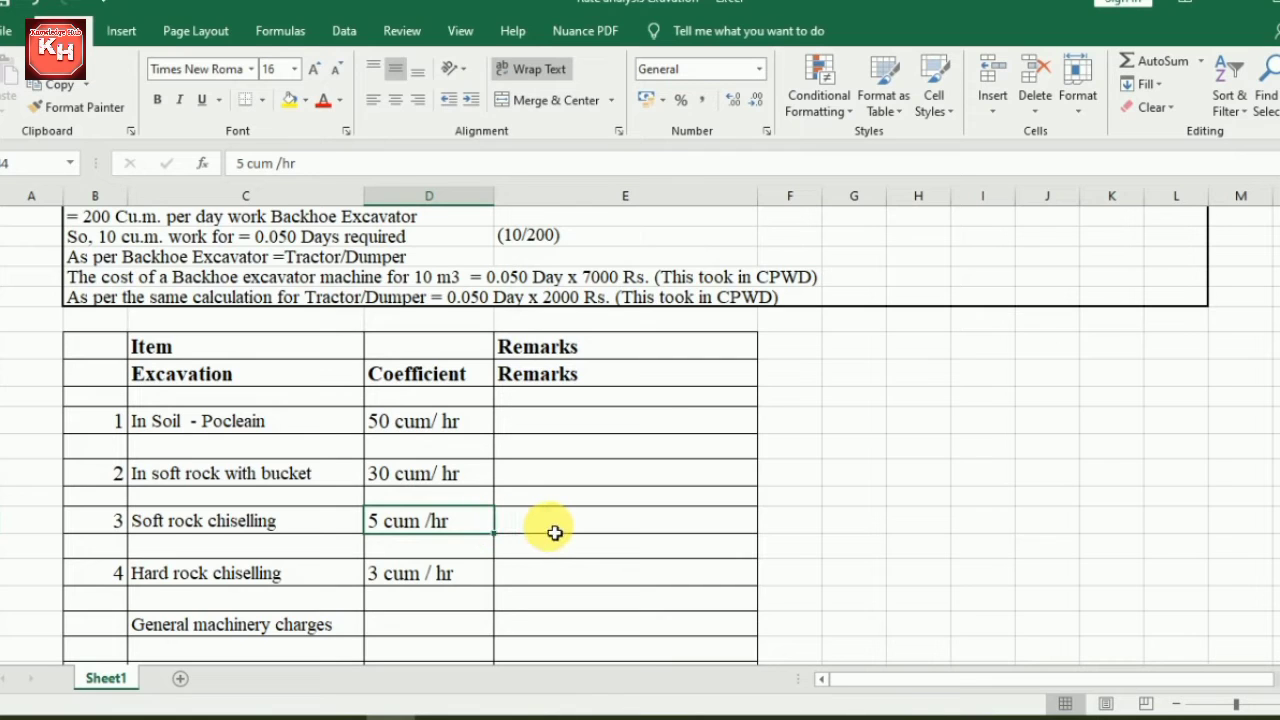
scroll(555, 533, "down", 1)
left_click(297, 518)
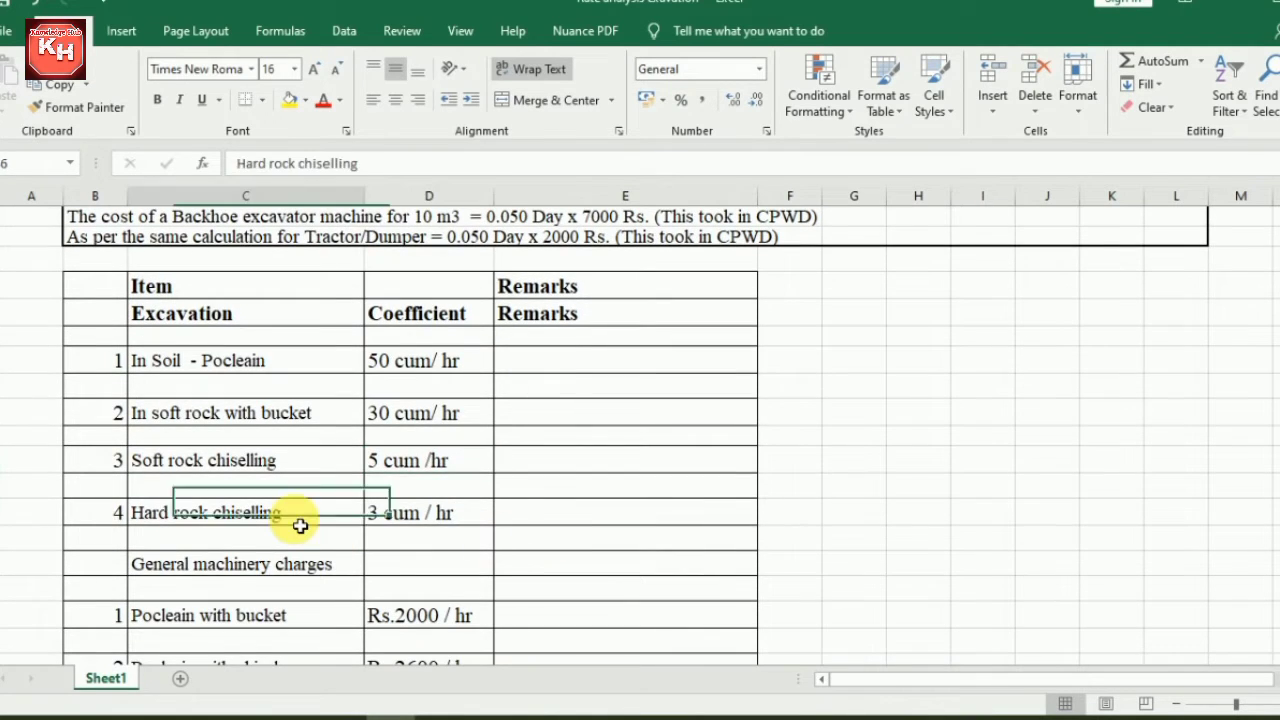
left_click(418, 524)
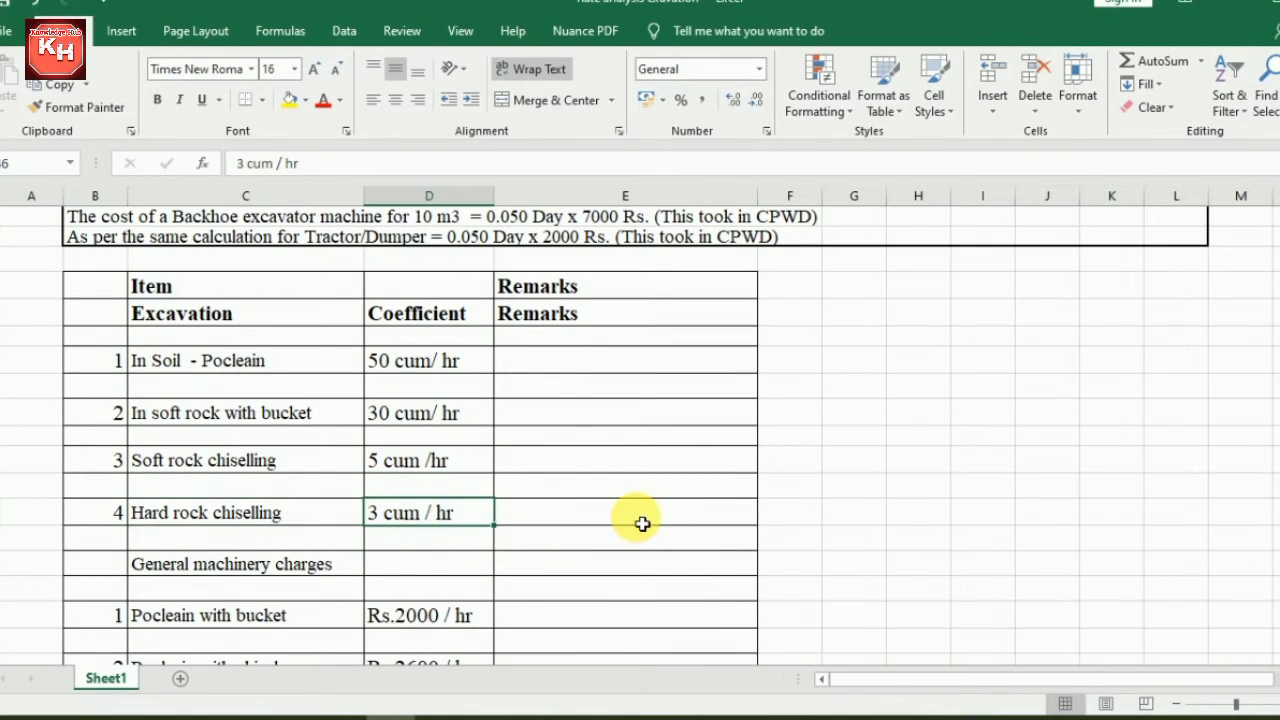
Step: Check the hourly rates for Pocleain with bucket and Pocleain with chisel under General machinery charges
scroll(640, 521, "down", 2)
left_click(213, 483)
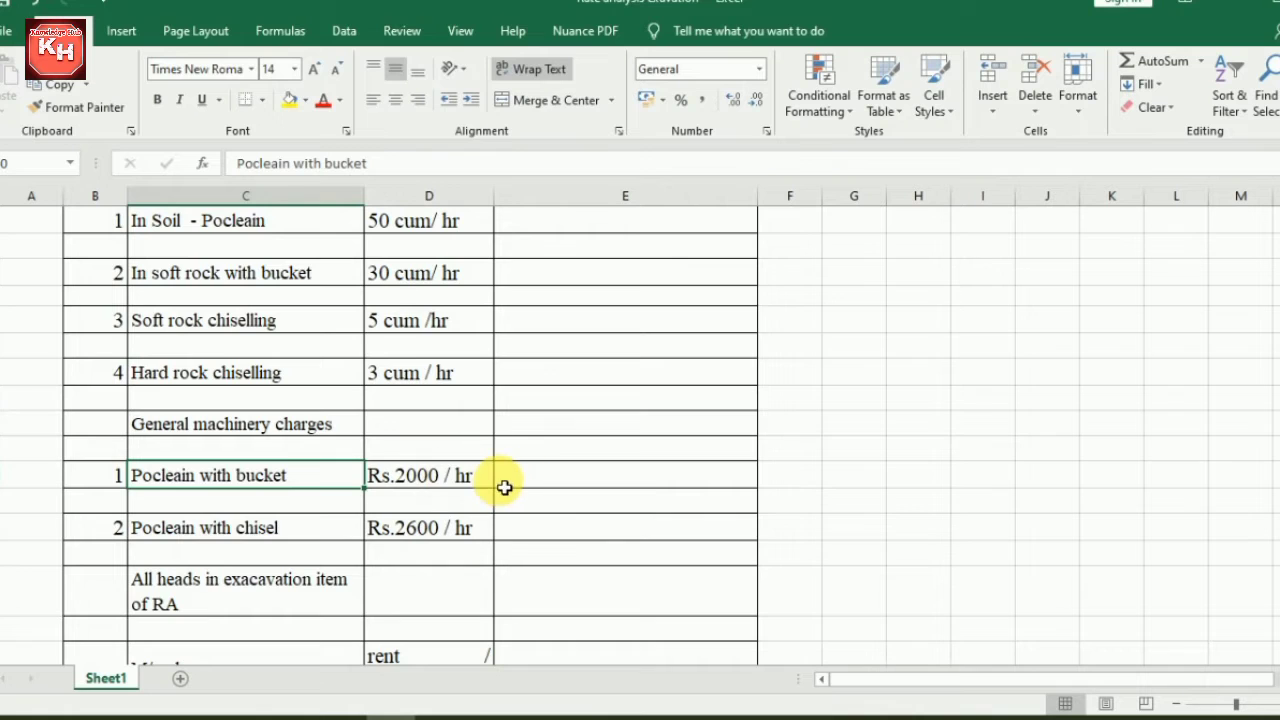
left_click(171, 529)
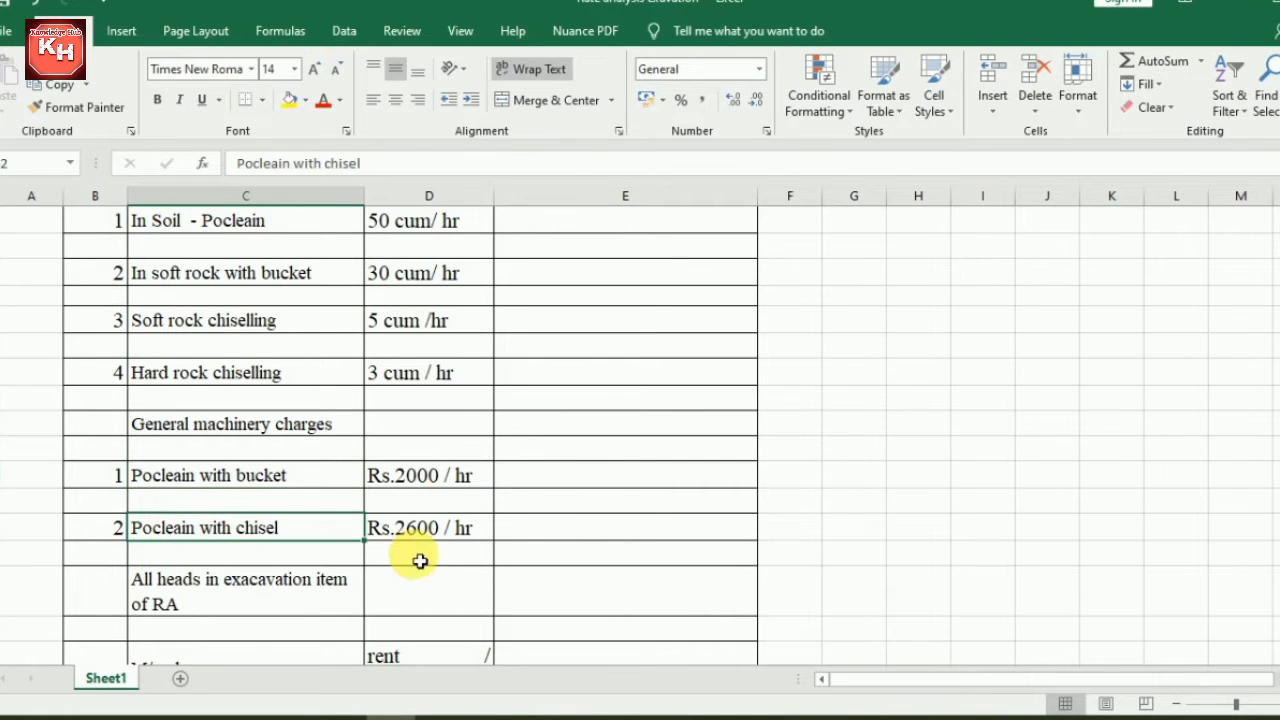
left_click(432, 532)
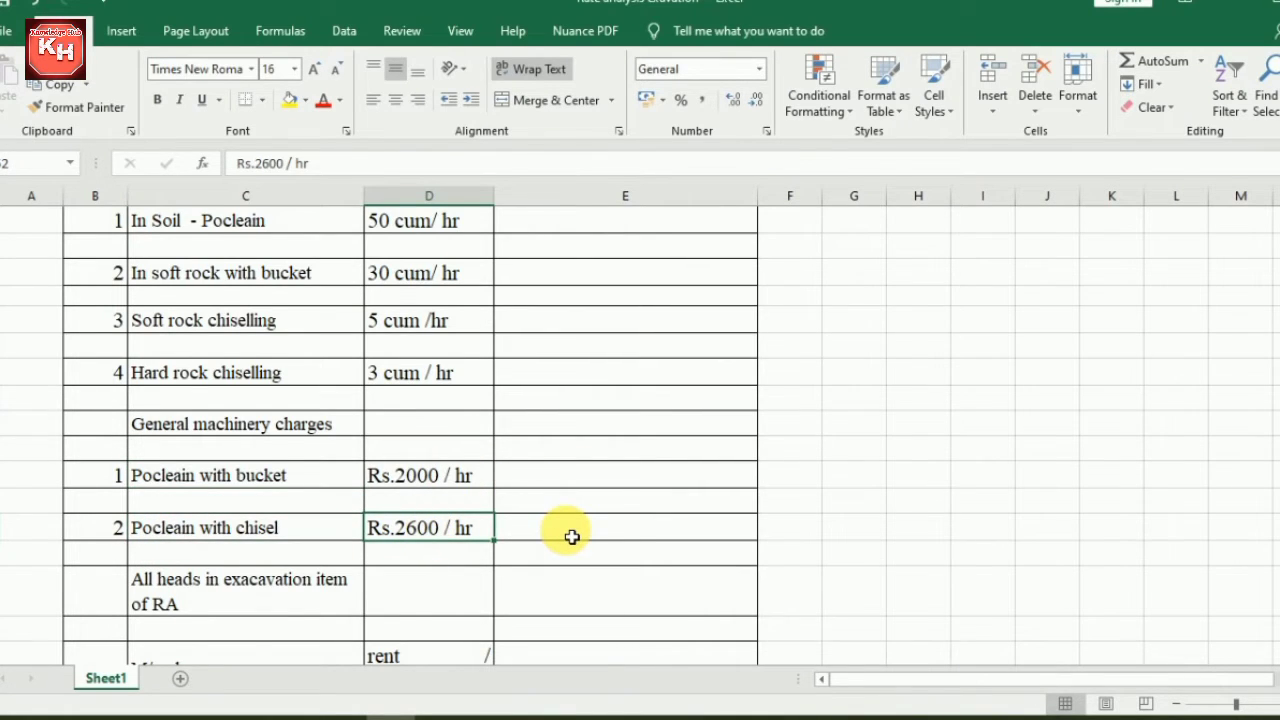
Step: Review the excavation rate analysis heads and inspect the Carting / disposal rate and its per-kilometre remark
scroll(571, 537, "down", 4)
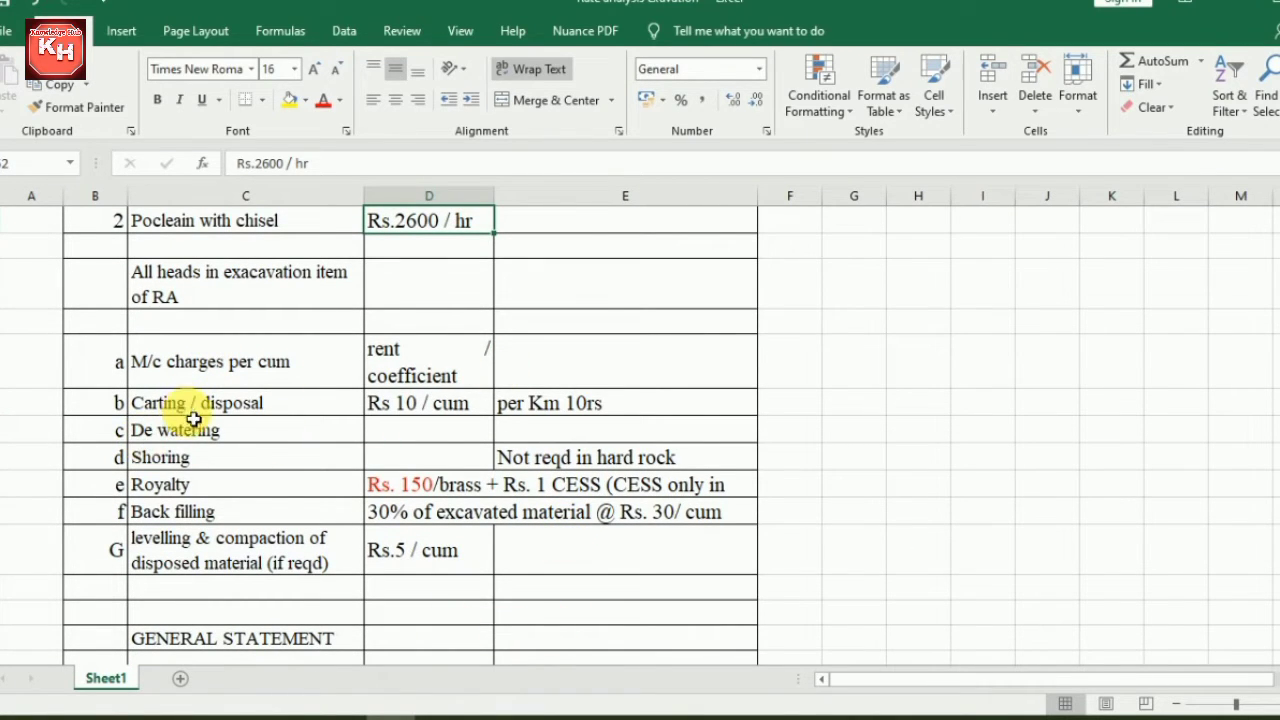
left_click(412, 404)
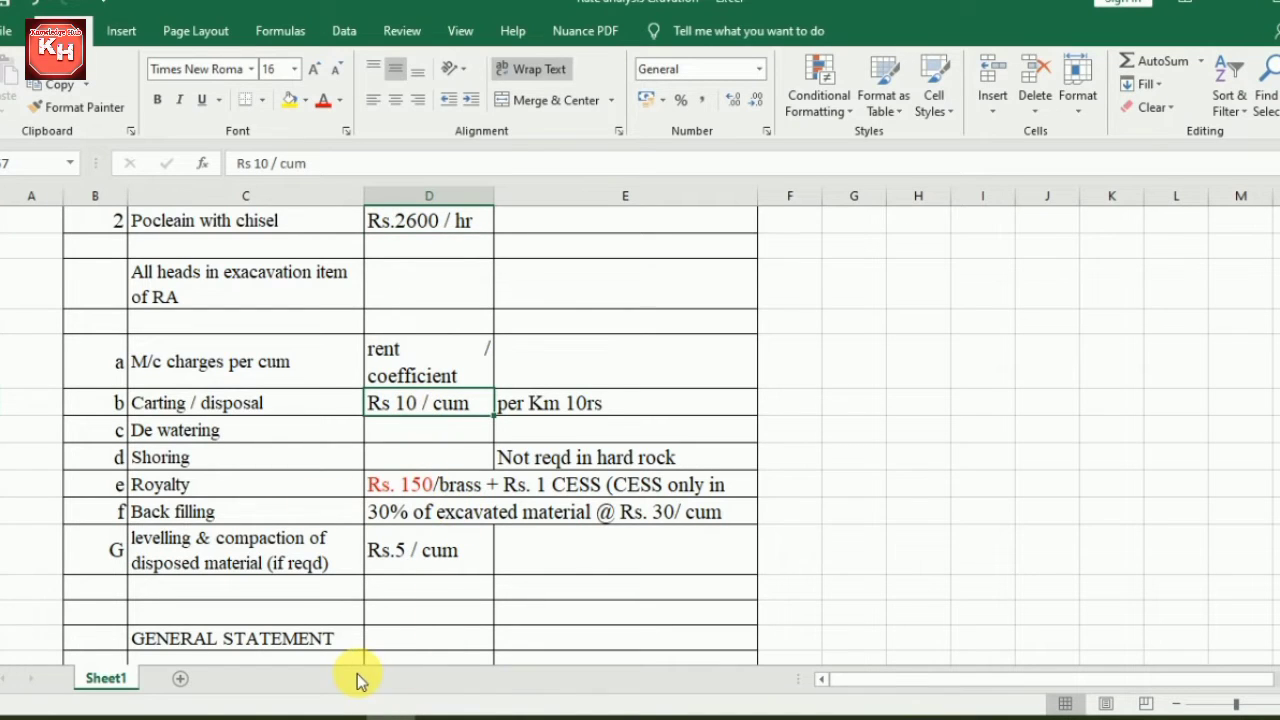
left_click(517, 403)
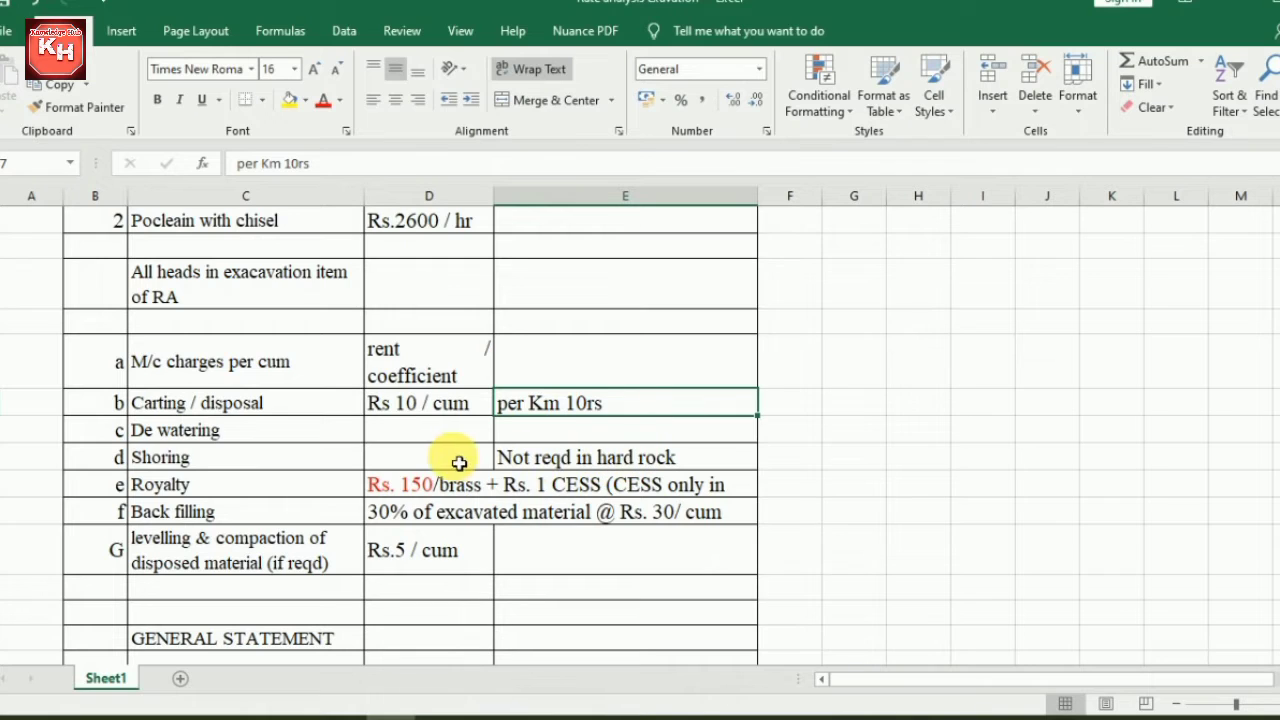
Step: Inspect the Royalty charge with its CESS note and the Back filling percentage and rate
left_click(183, 490)
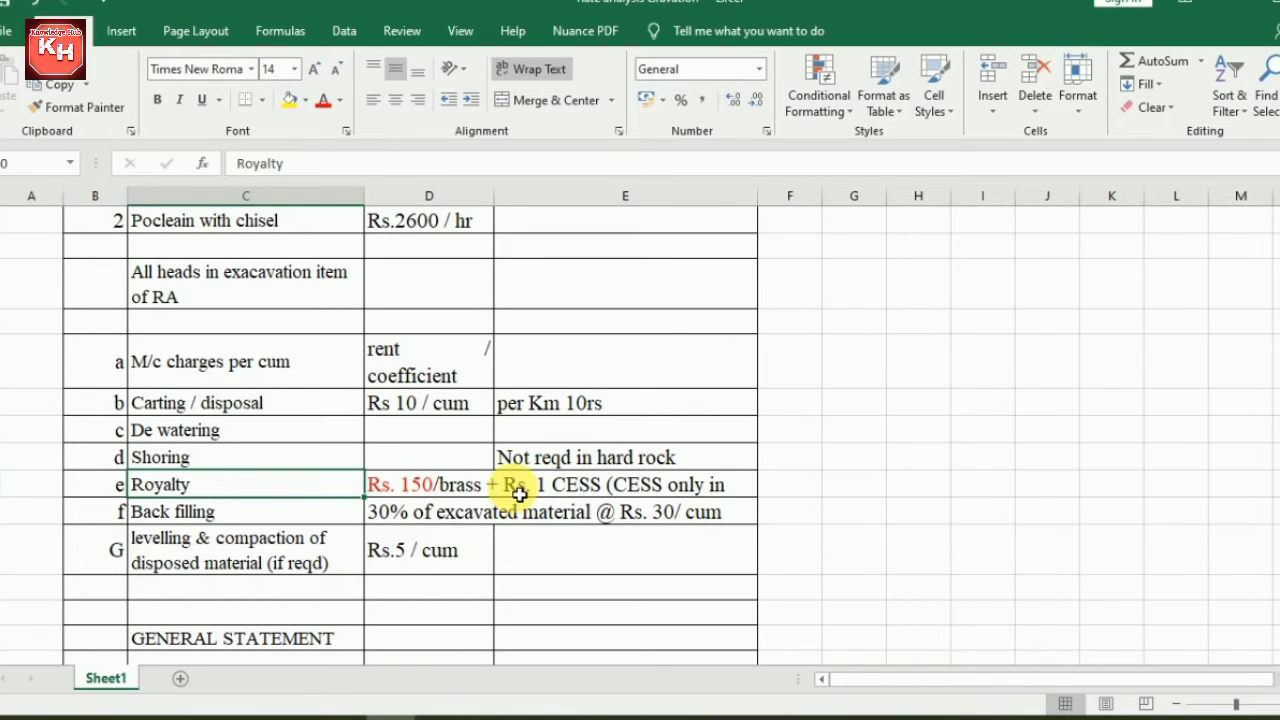
left_click(660, 490)
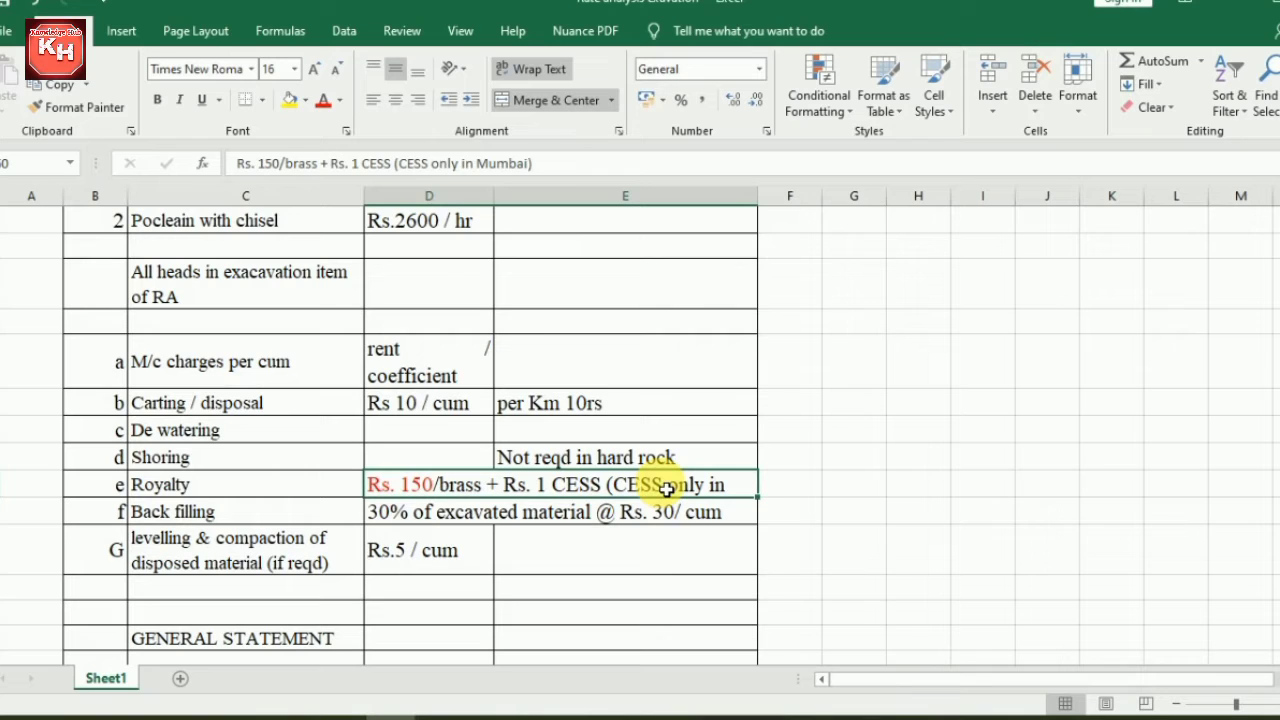
left_click(218, 513)
left_click(432, 516)
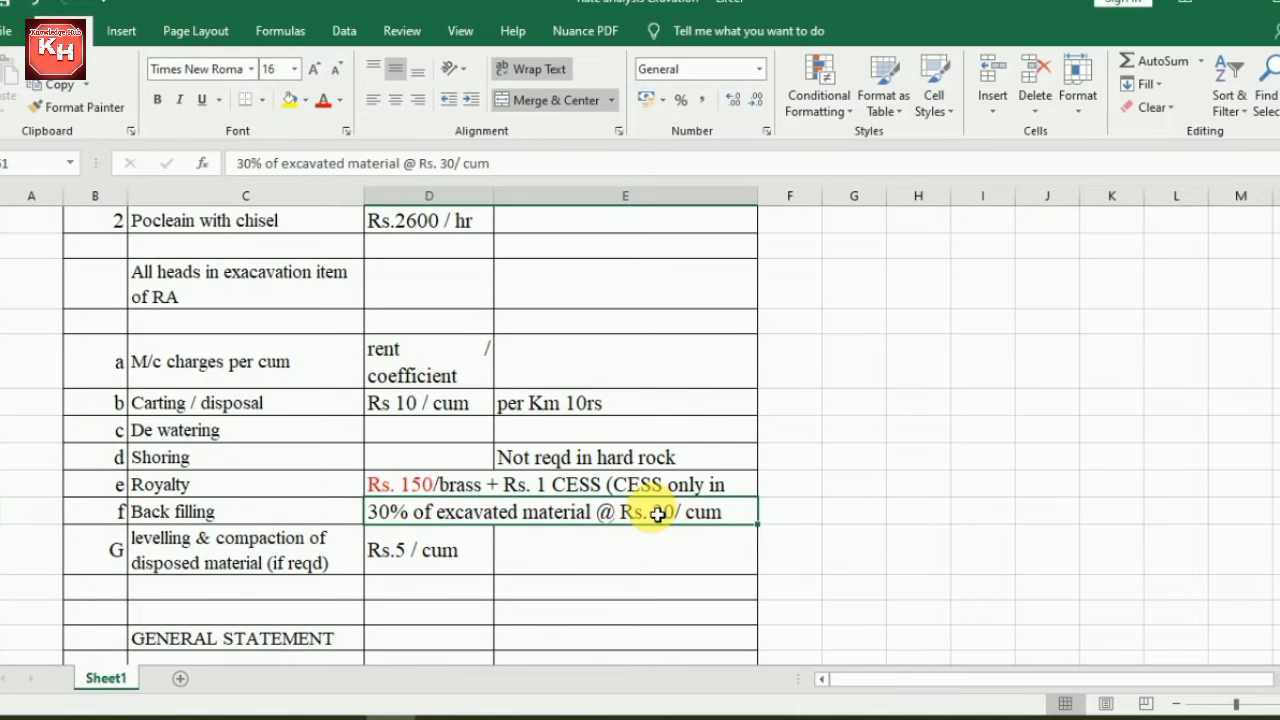
Step: Check the rate for levelling and compaction of disposed material
scroll(657, 514, "down", 1)
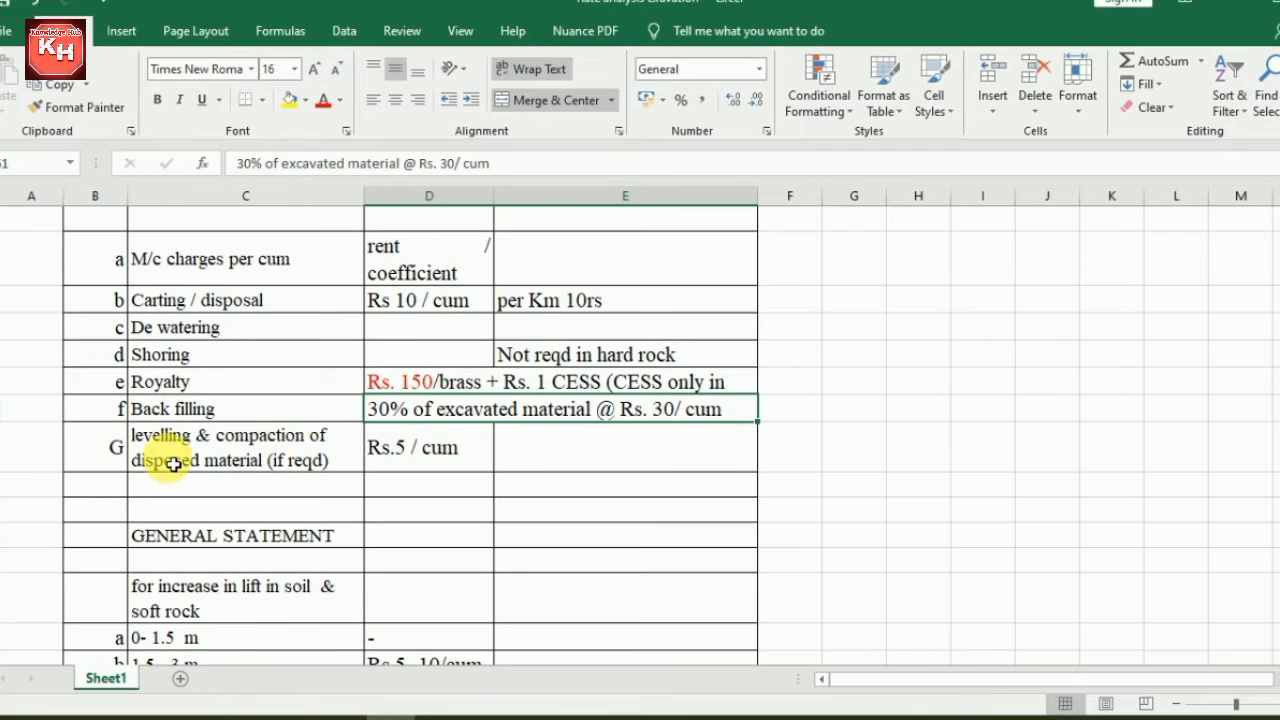
left_click(290, 457)
left_click(410, 448)
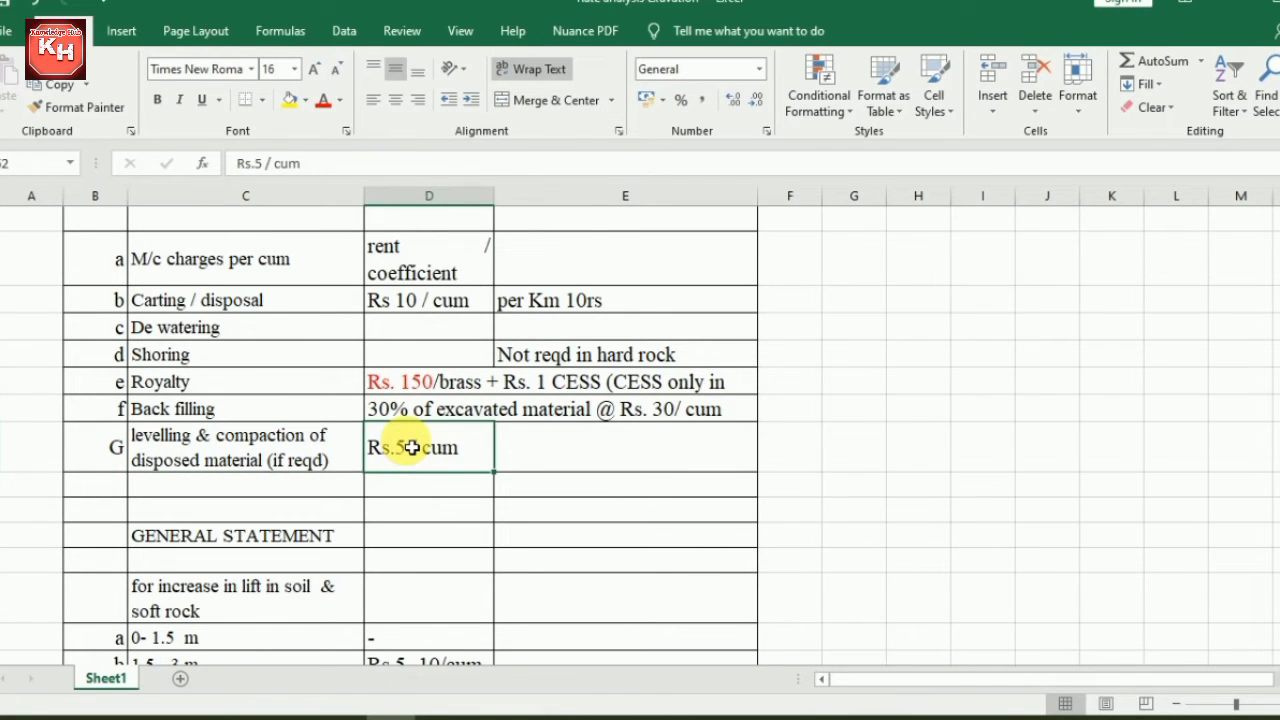
Step: Review the General Statement charges for increase in lift in soil and soft rock across the depth ranges
scroll(412, 447, "down", 2)
scroll(412, 447, "down", 1)
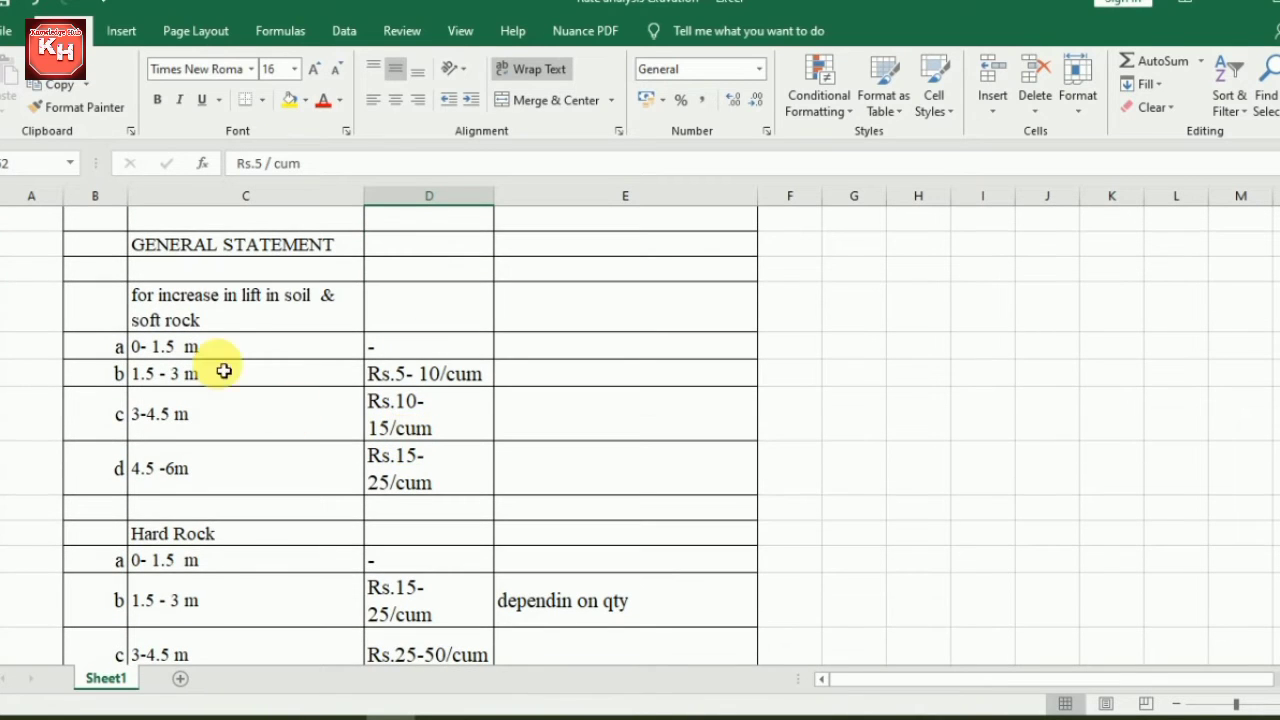
left_click(236, 312)
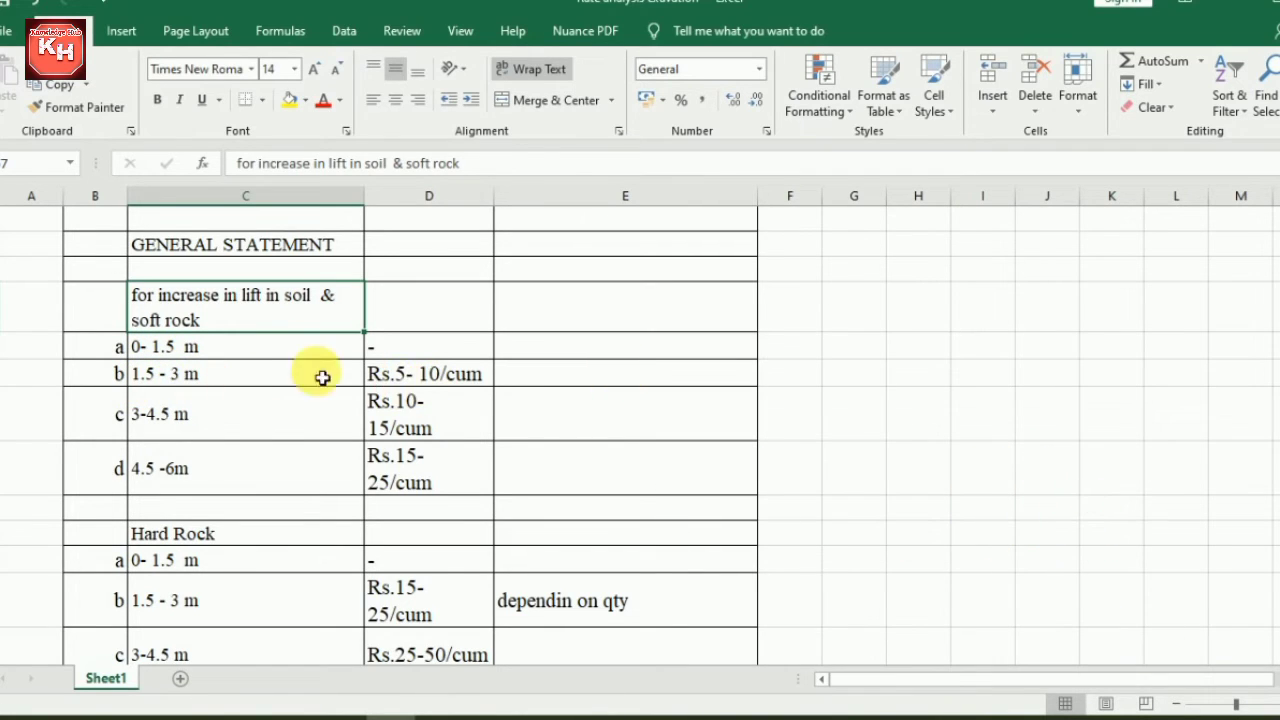
left_click(429, 355)
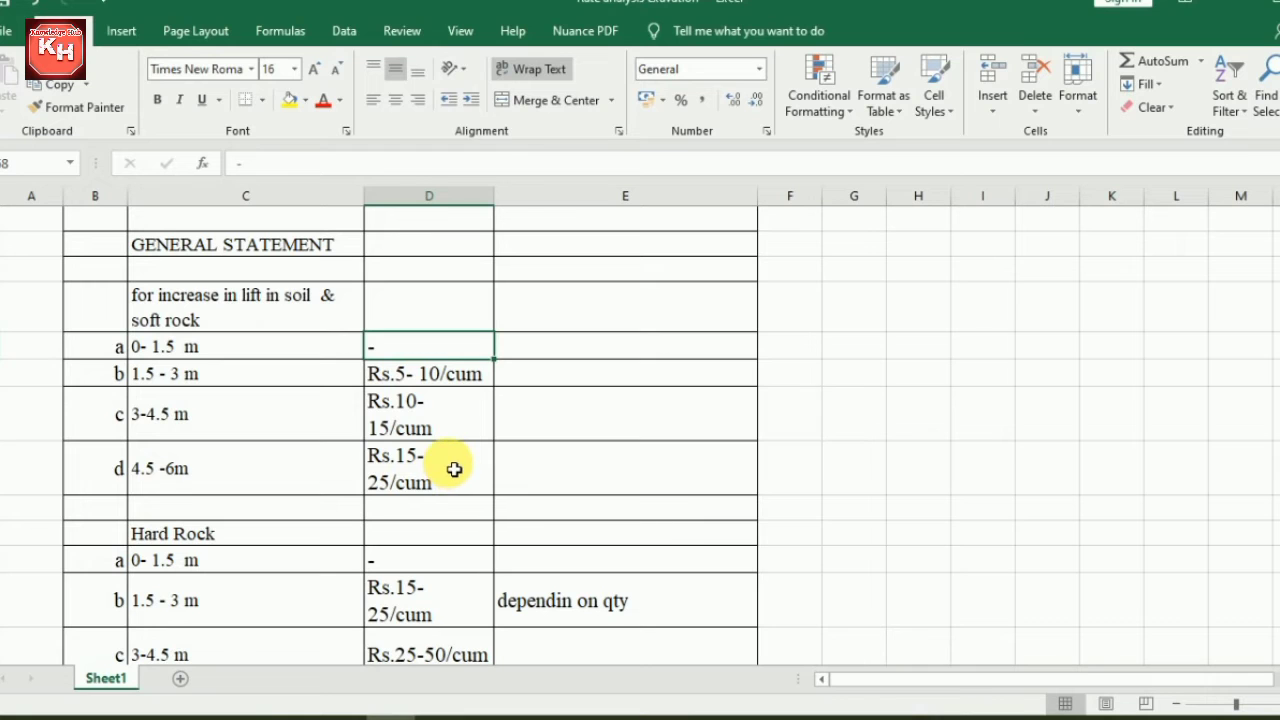
Step: Compare the Hard Rock lift charges for each depth range with the soil and soft rock charges
scroll(453, 469, "down", 2)
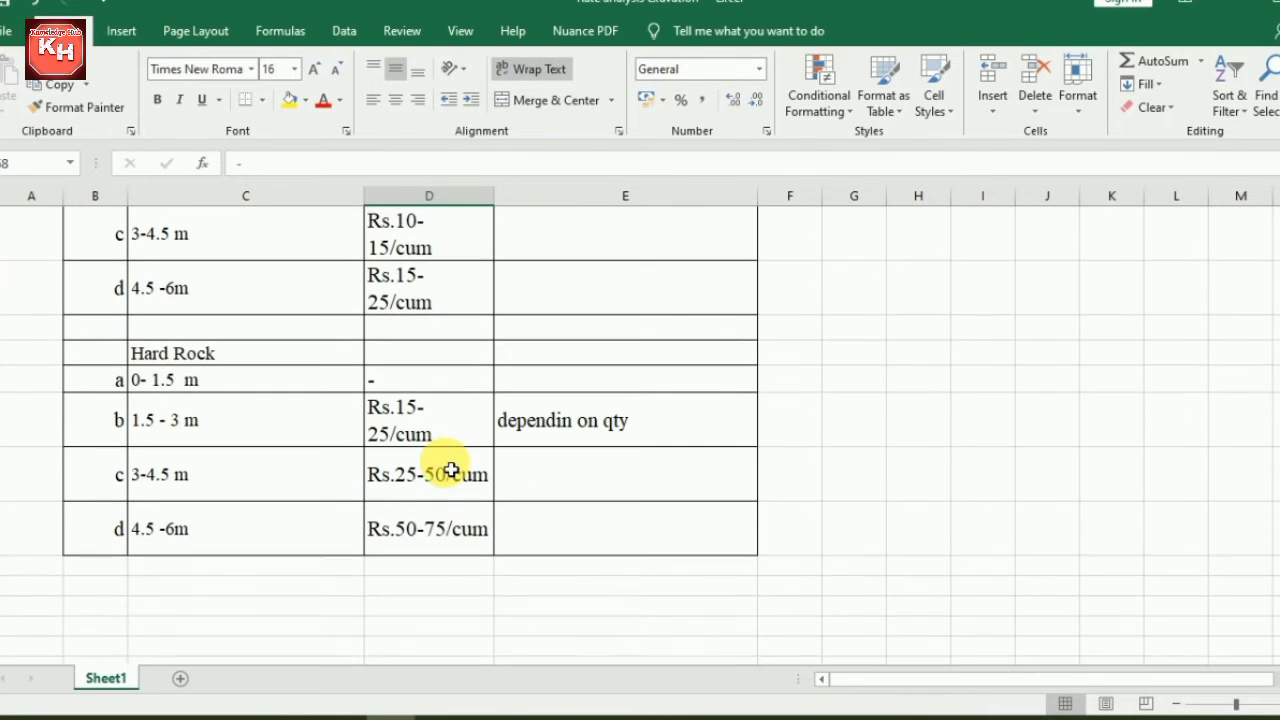
scroll(451, 469, "up", 2)
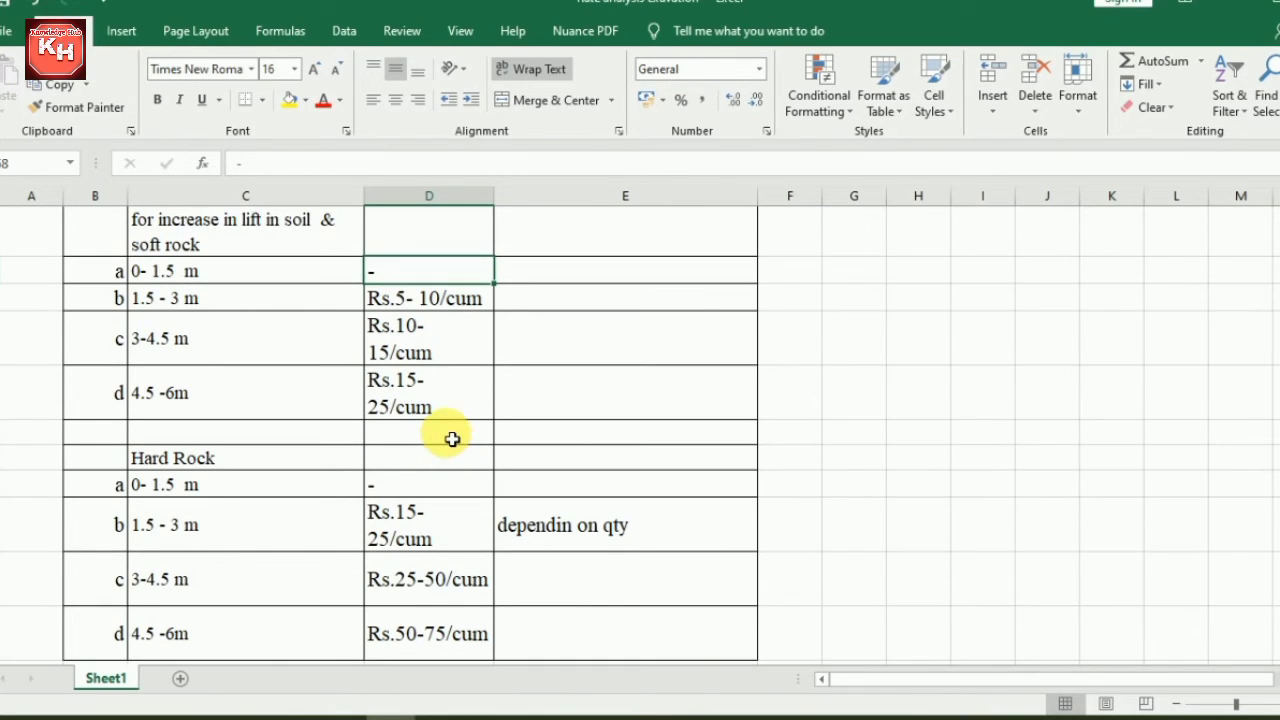
scroll(453, 440, "down", 1)
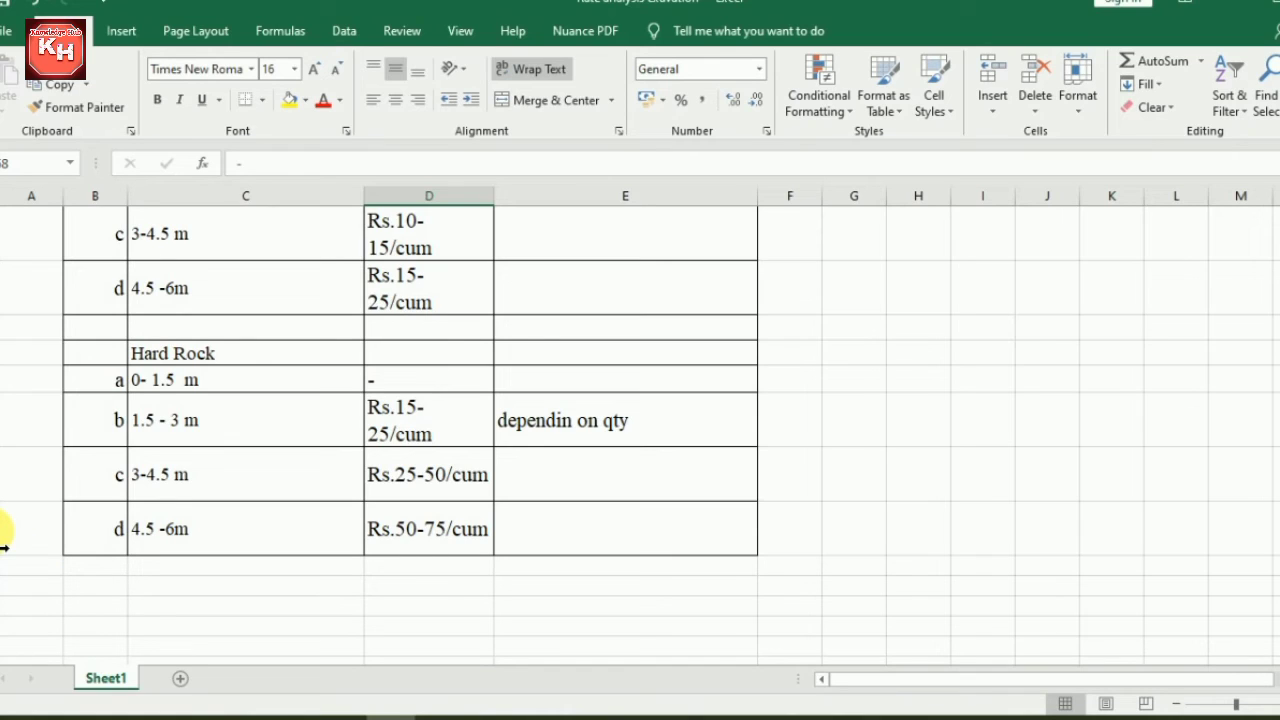
scroll(3, 545, "up", 7)
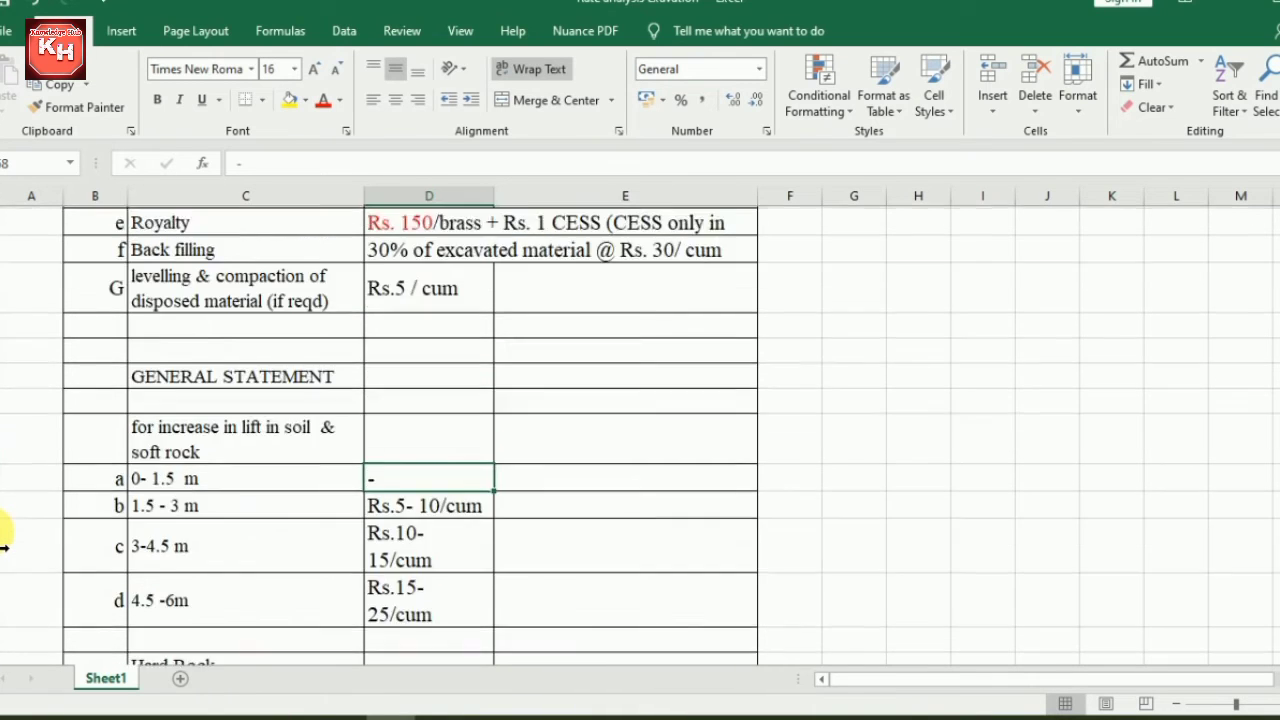
scroll(3, 545, "down", 3)
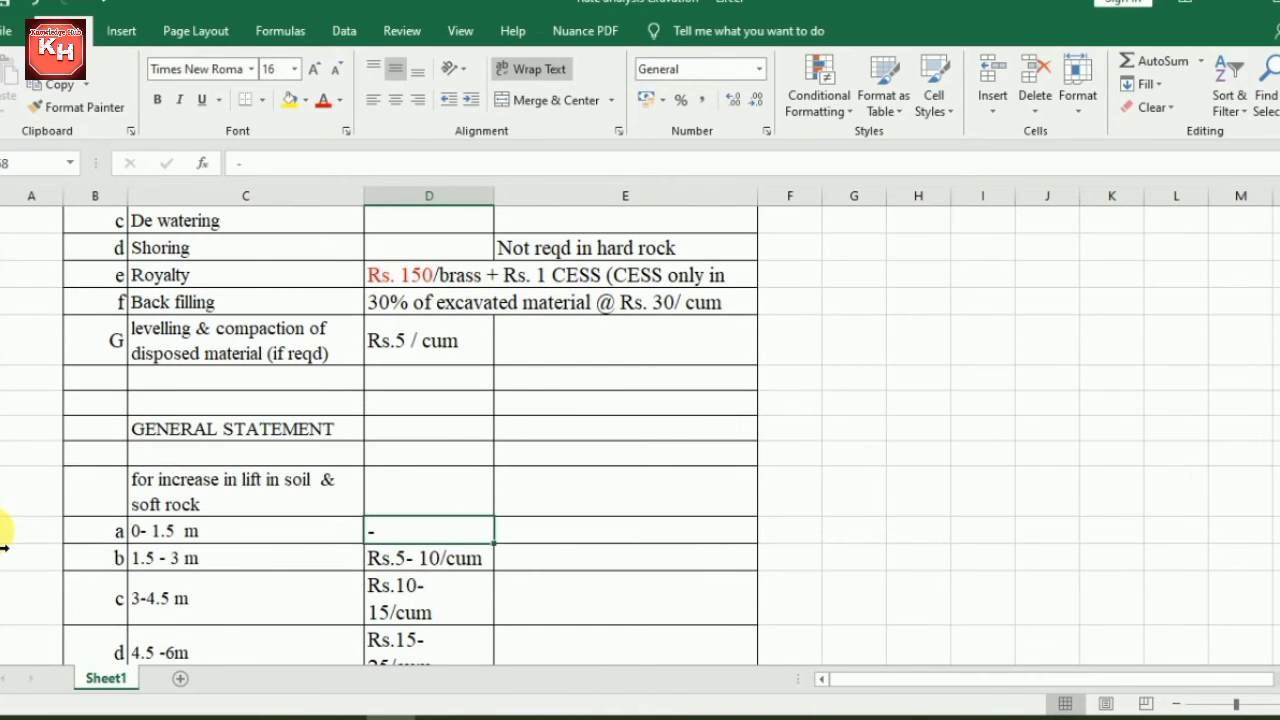